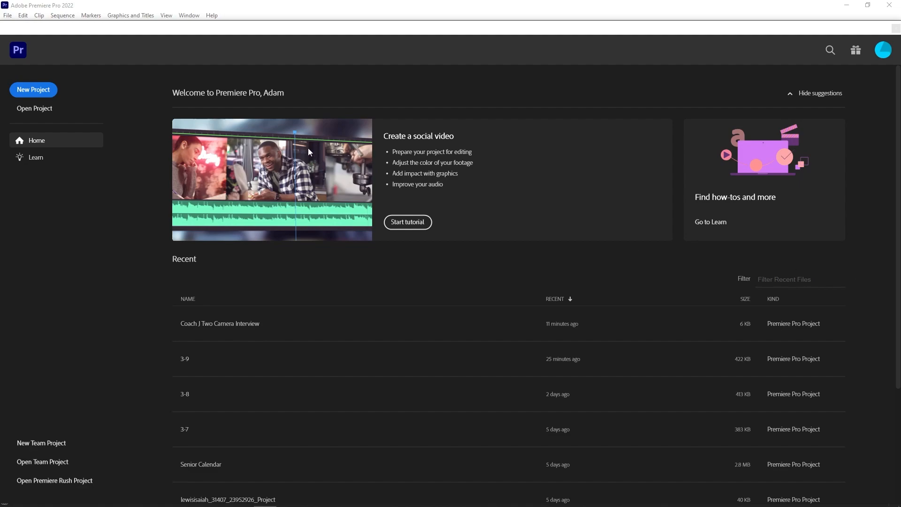
Start a new project named "Coach j Two Camera Interview".
click(44, 89)
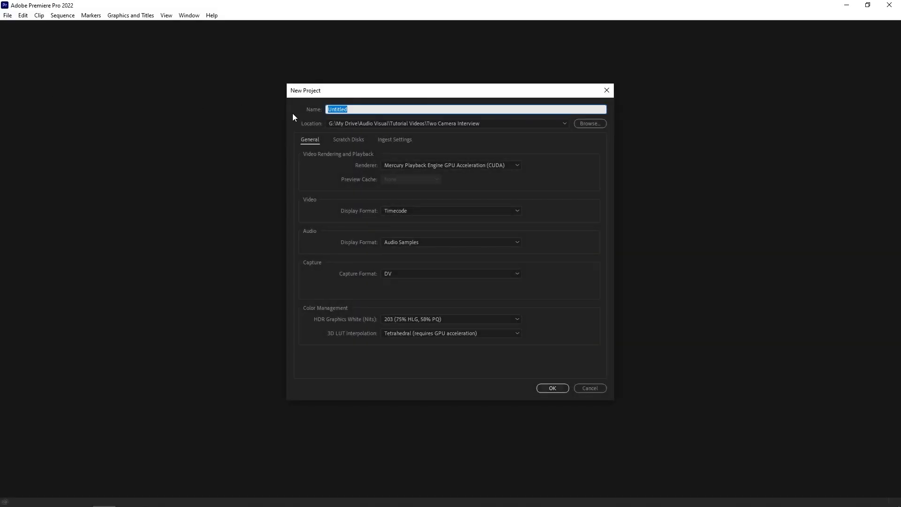
text(Coach j Two Camera INter)
key(BackSpace)
key(BackSpace)
key(BackSpace)
text(terview)
Keep the Two Camera Interview folder as the project location and create the project.
click(426, 122)
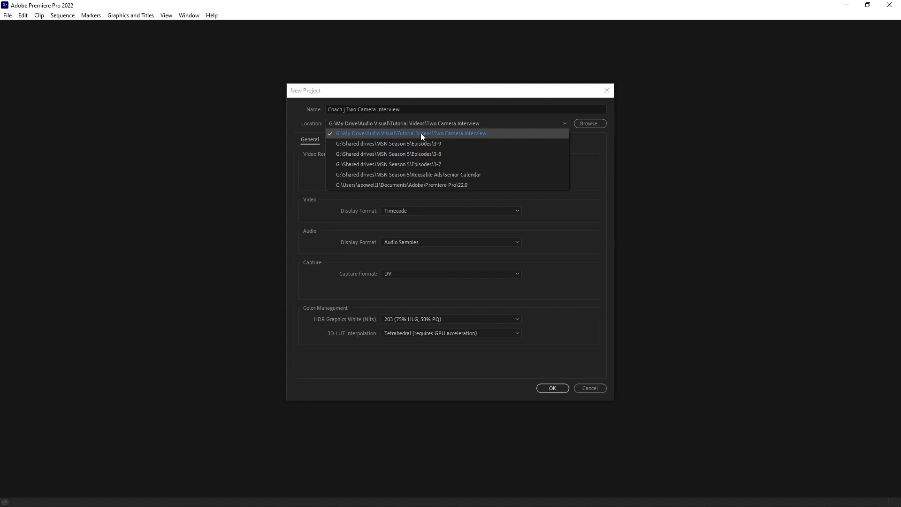
click(470, 95)
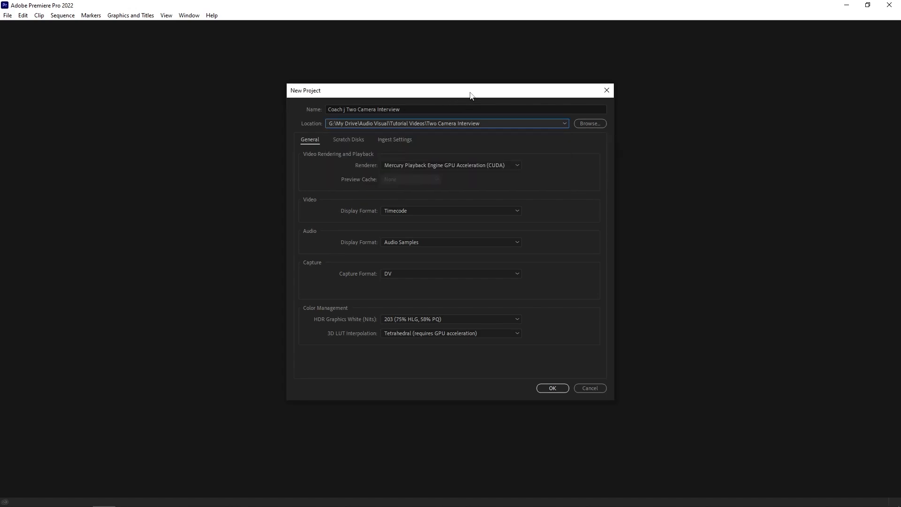
click(552, 388)
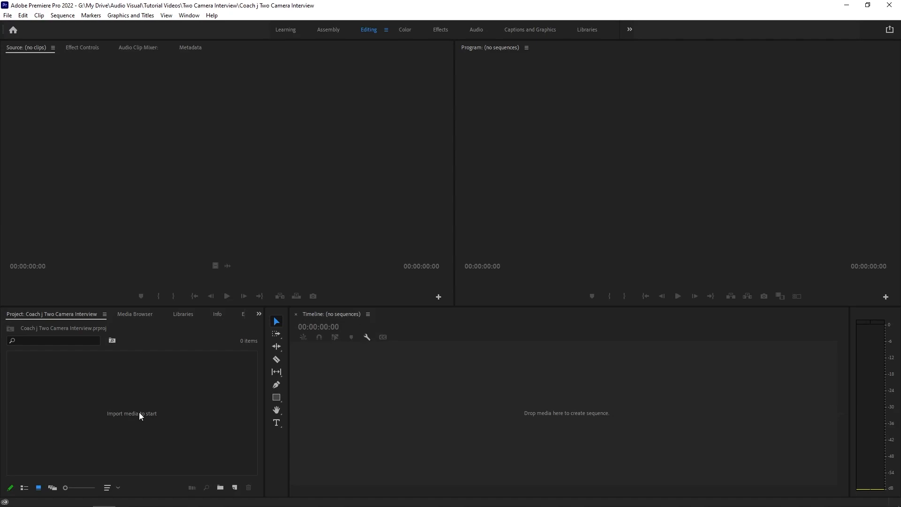
Import the clips "Camera with Scratch Audio" and "Use Audio From This Camera" into the project.
click(121, 392)
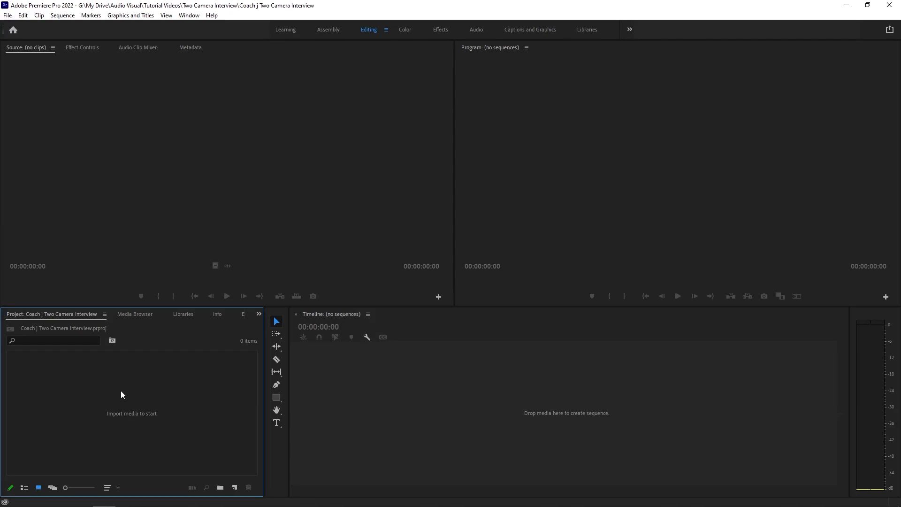
double_click(130, 417)
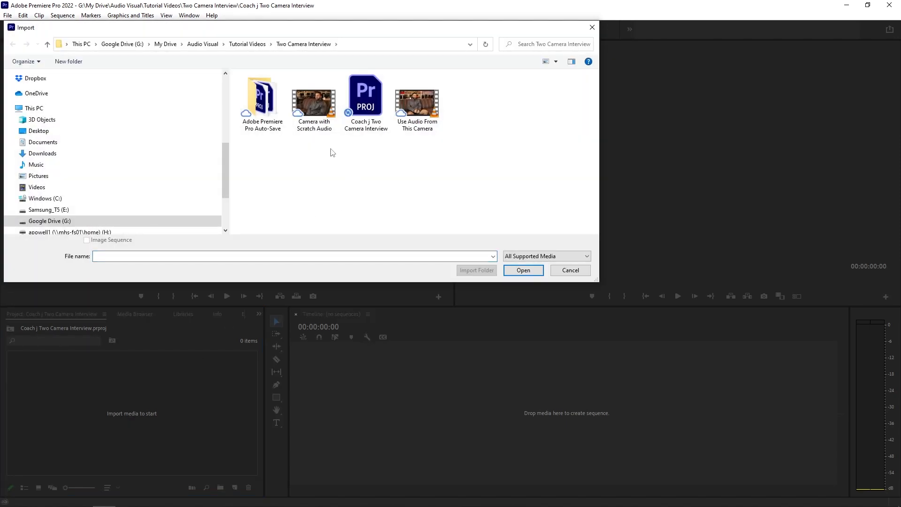
click(314, 106)
ctrl+click(424, 124)
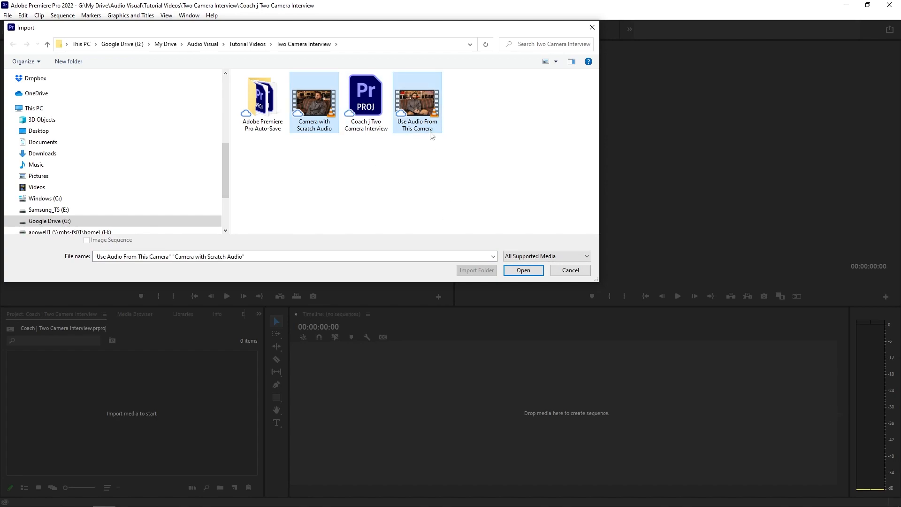
click(522, 270)
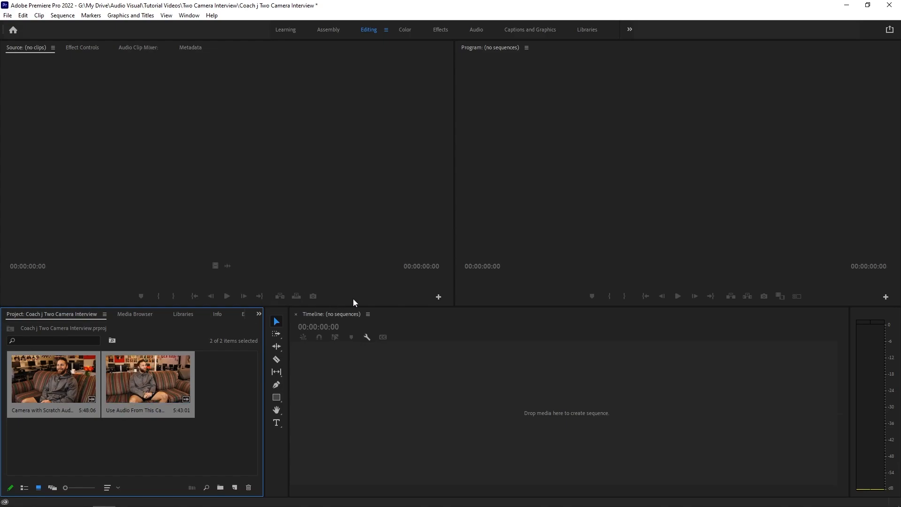
Select both clips and open the Create Multi-Camera Source Sequence dialog for them.
drag(354, 306, 353, 295)
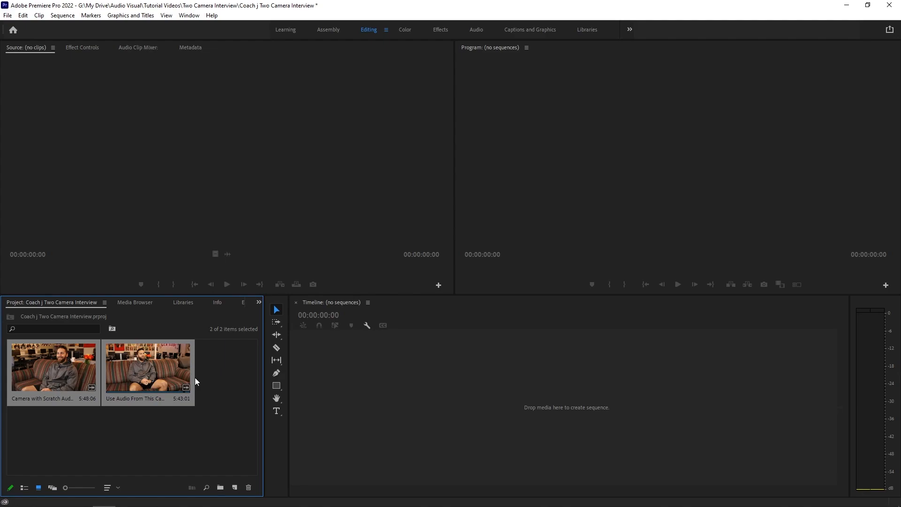
click(204, 442)
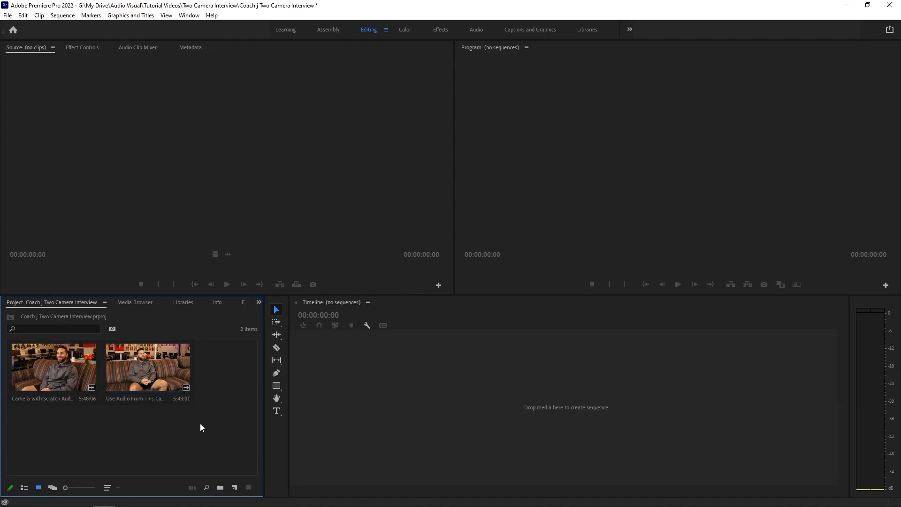
drag(205, 436, 100, 398)
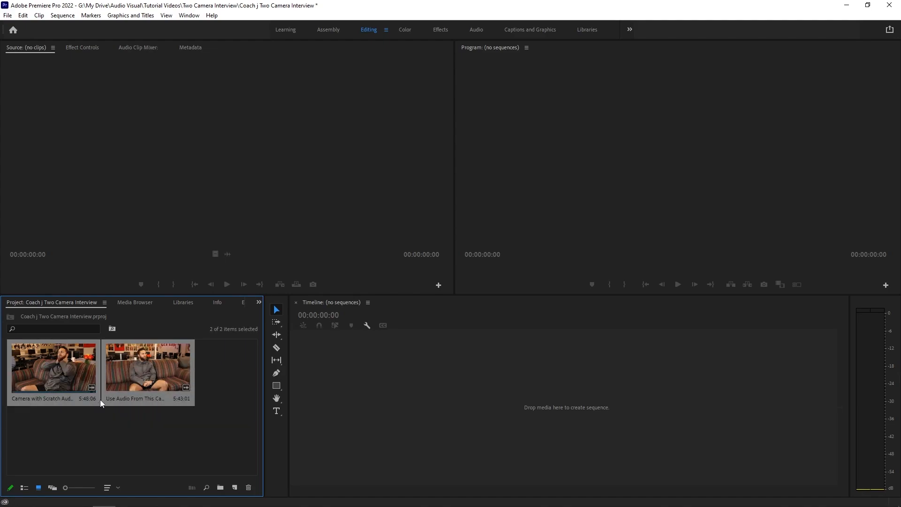
right_click(64, 372)
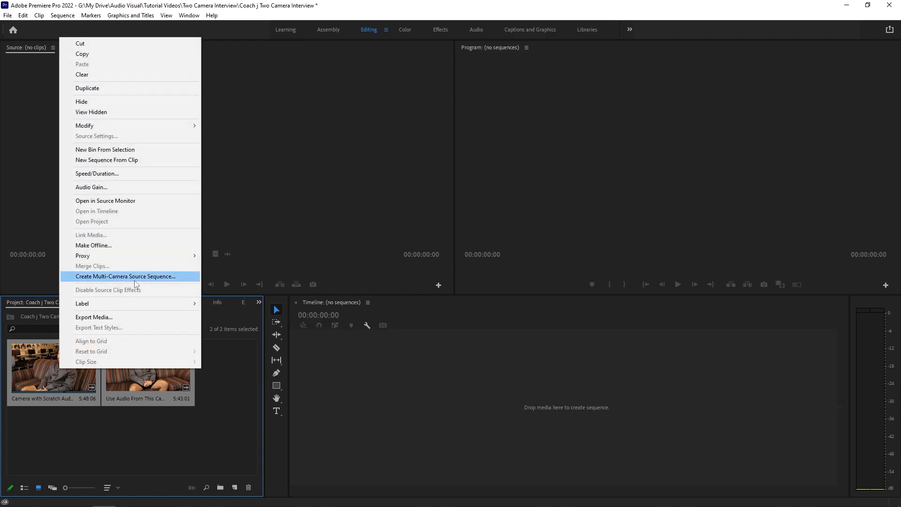
click(134, 280)
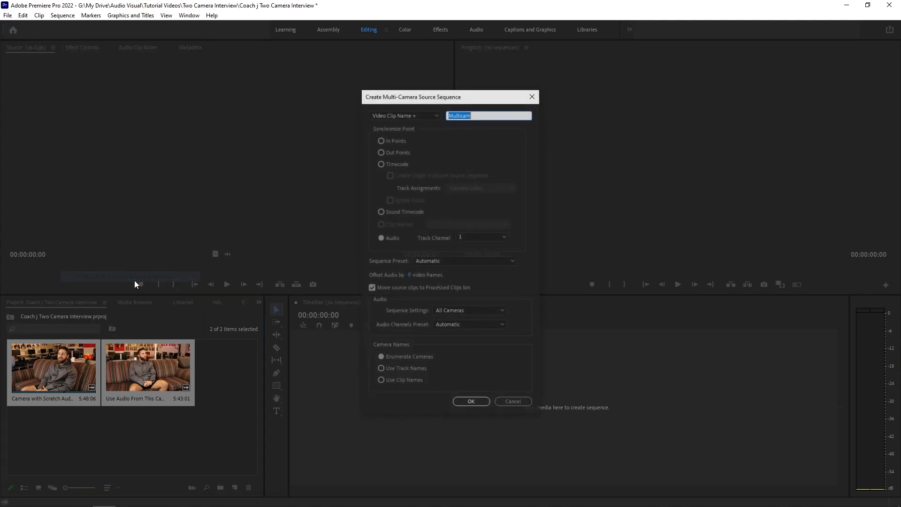
click(446, 311)
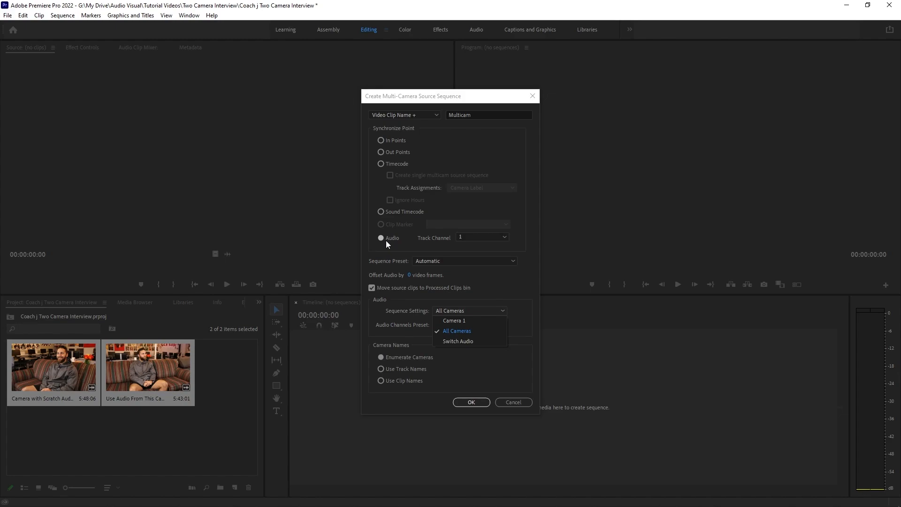
click(475, 344)
click(466, 309)
click(466, 330)
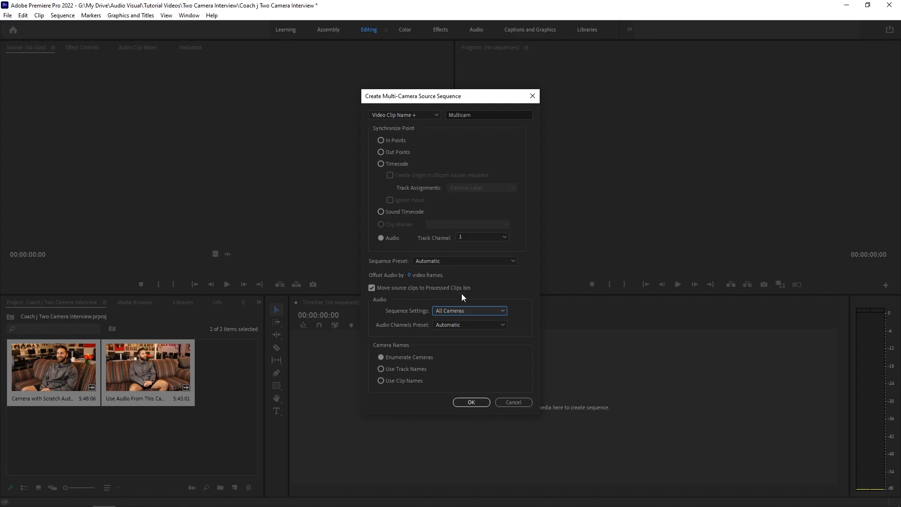
Use clip names as camera names and create the audio-synchronized multi-camera source sequence.
click(412, 381)
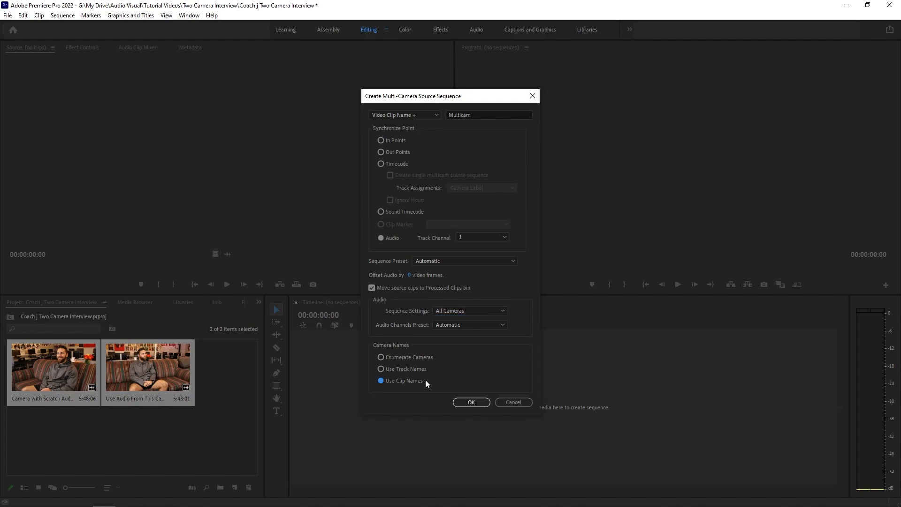
click(464, 403)
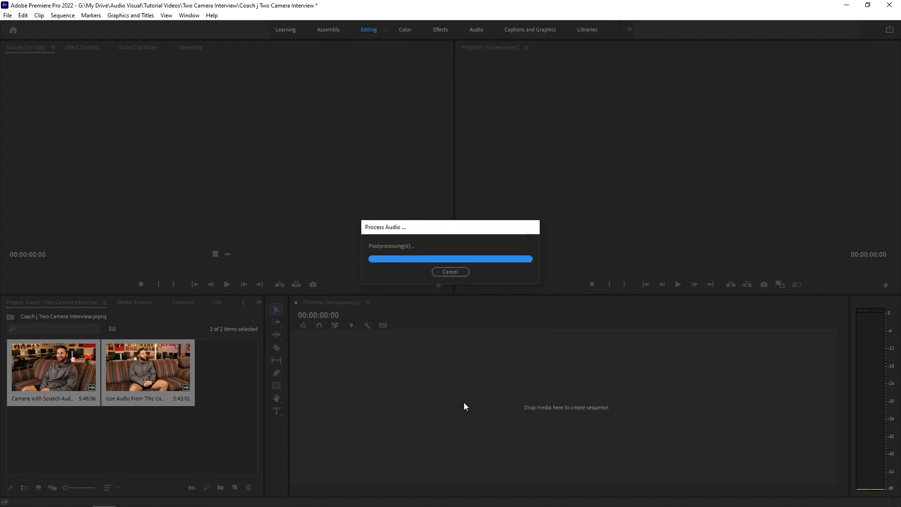
Create a new sequence from the multi-camera source clip.
click(182, 446)
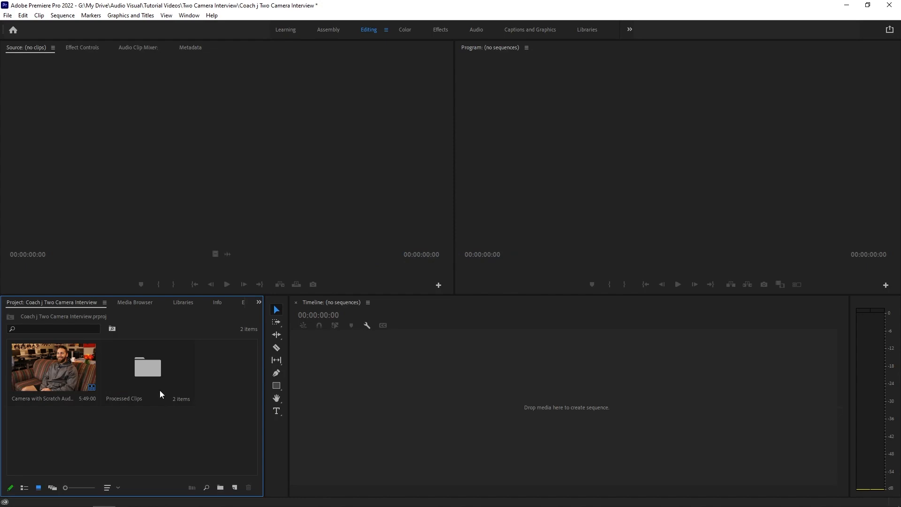
click(144, 382)
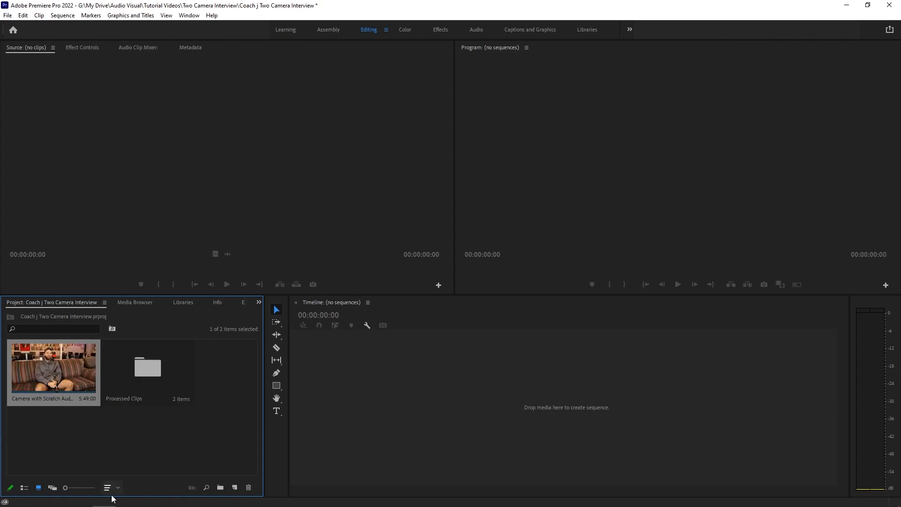
click(109, 449)
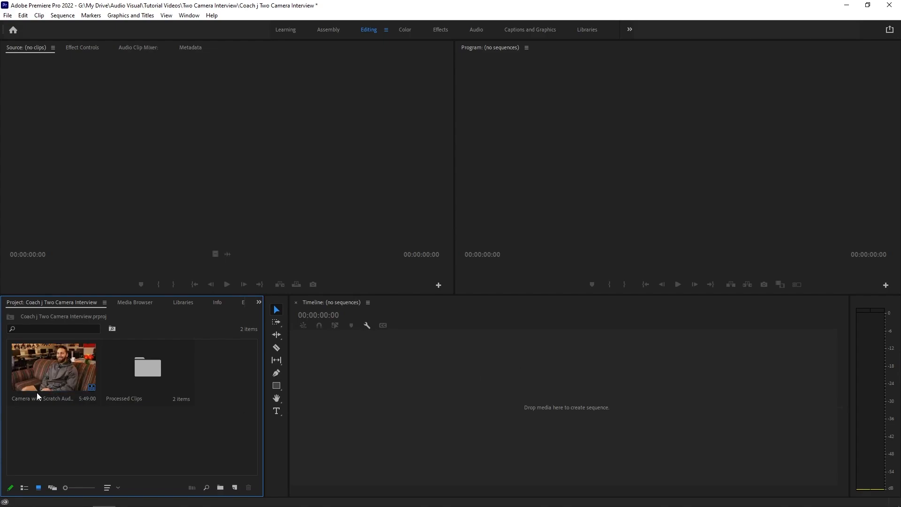
right_click(46, 367)
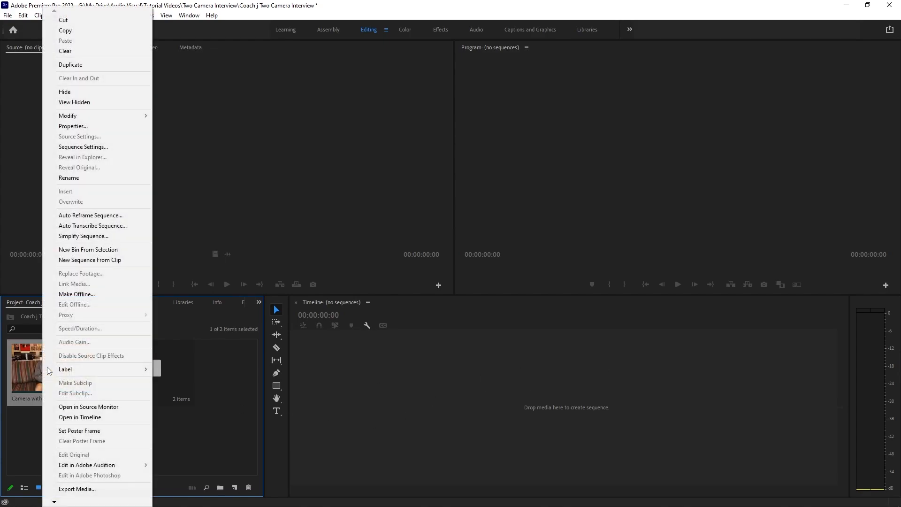
click(70, 259)
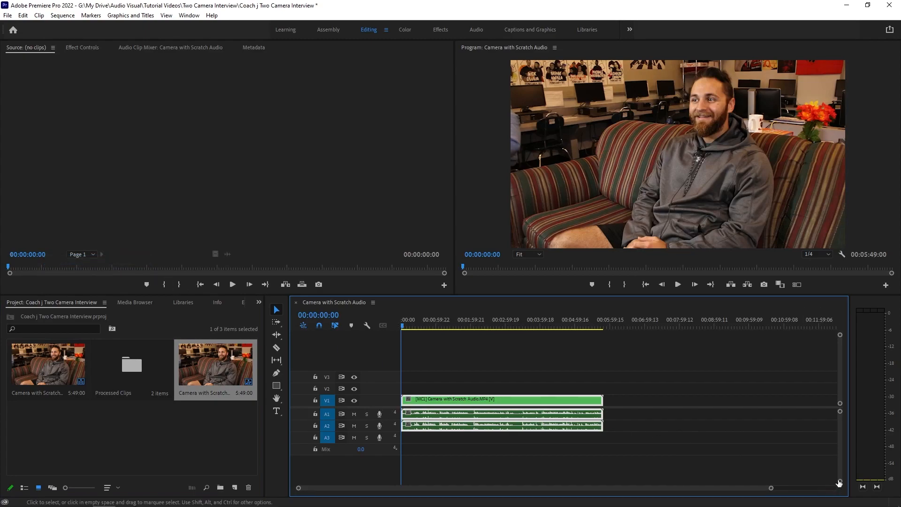
Mute audio track A1 and play back part of the sequence to check the audio.
key(alt+equal)
drag(535, 294, 533, 259)
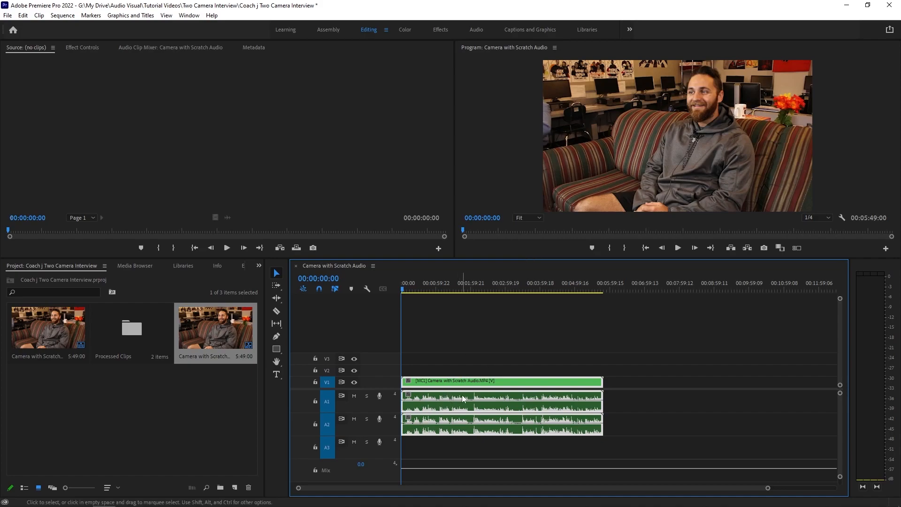
click(421, 291)
drag(421, 291, 449, 290)
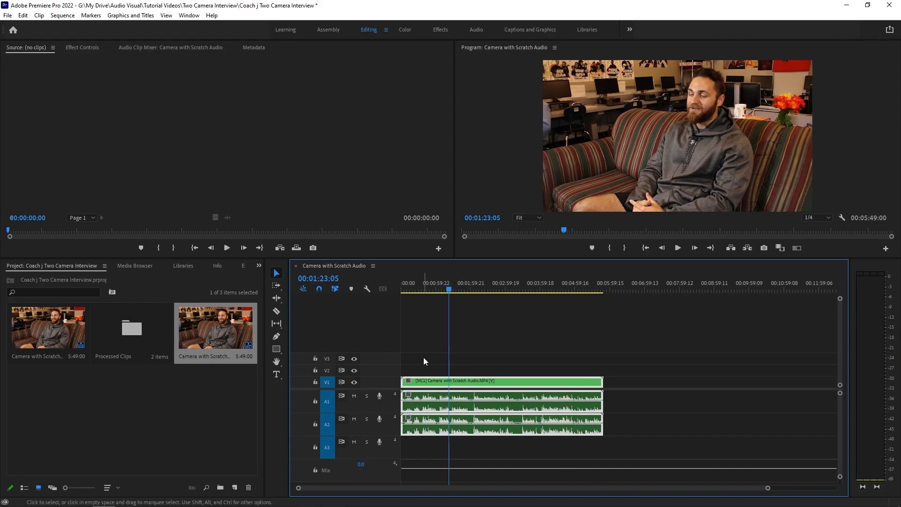
click(441, 371)
click(440, 400)
click(458, 288)
key(space)
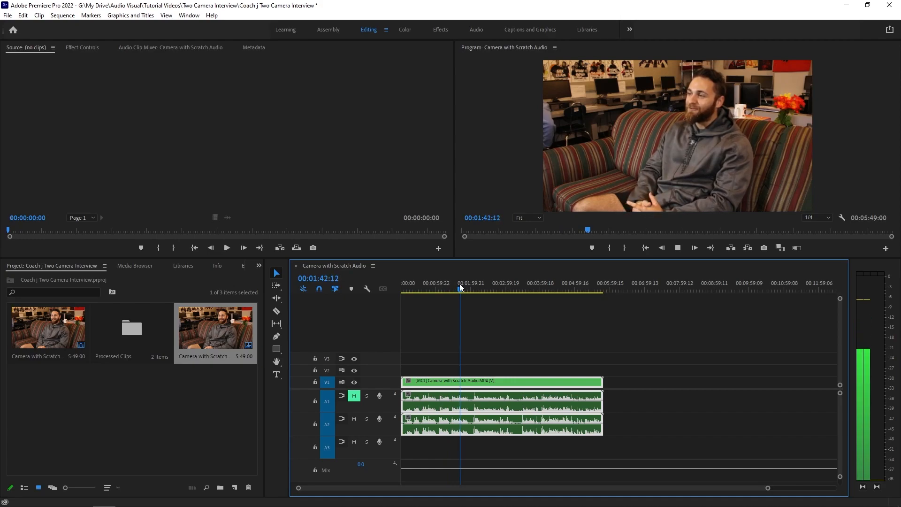
key(space)
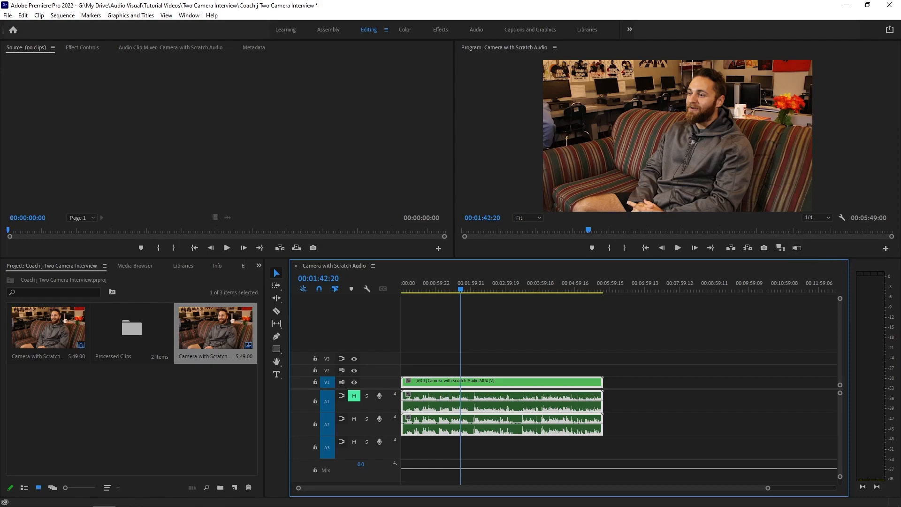
Add the Toggle Multi-Camera View button to the Program Monitor controls and switch on multi-camera view.
click(886, 249)
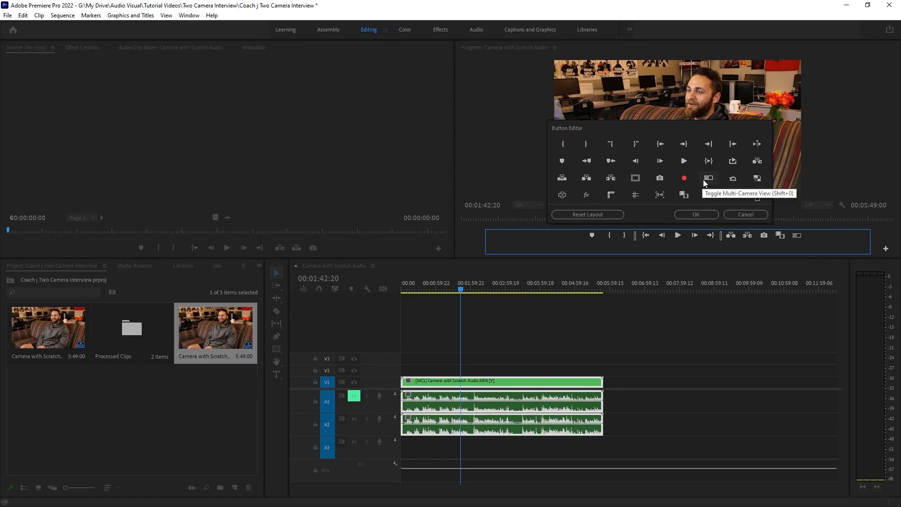
click(707, 214)
click(796, 248)
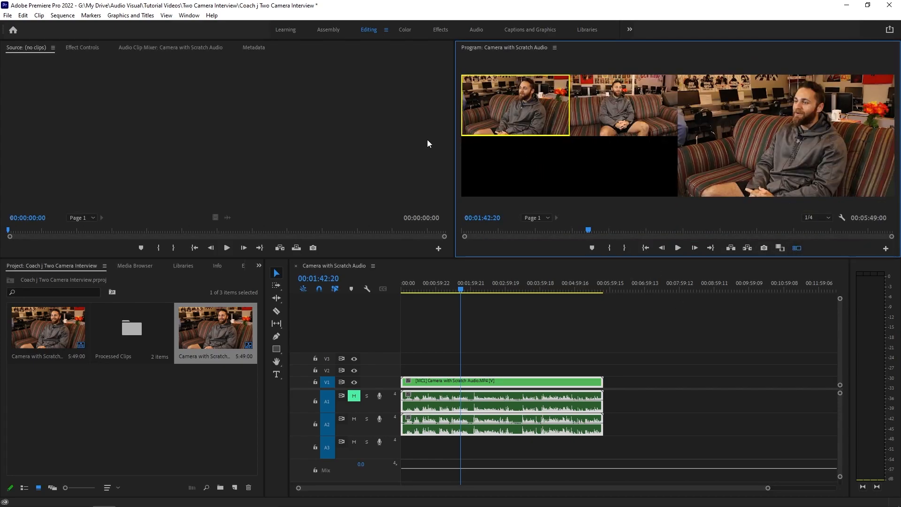
Play the multi-camera sequence from the start to preview the camera angles.
drag(454, 159, 399, 163)
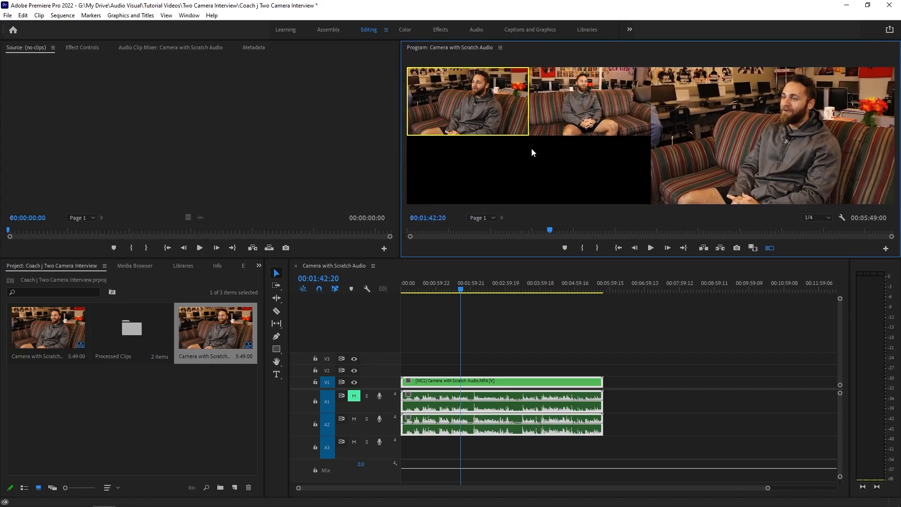
click(650, 248)
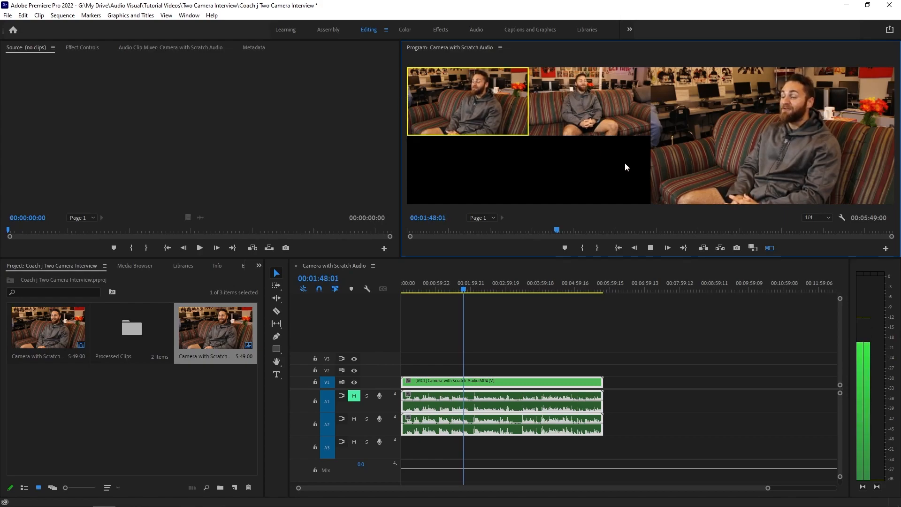
click(652, 248)
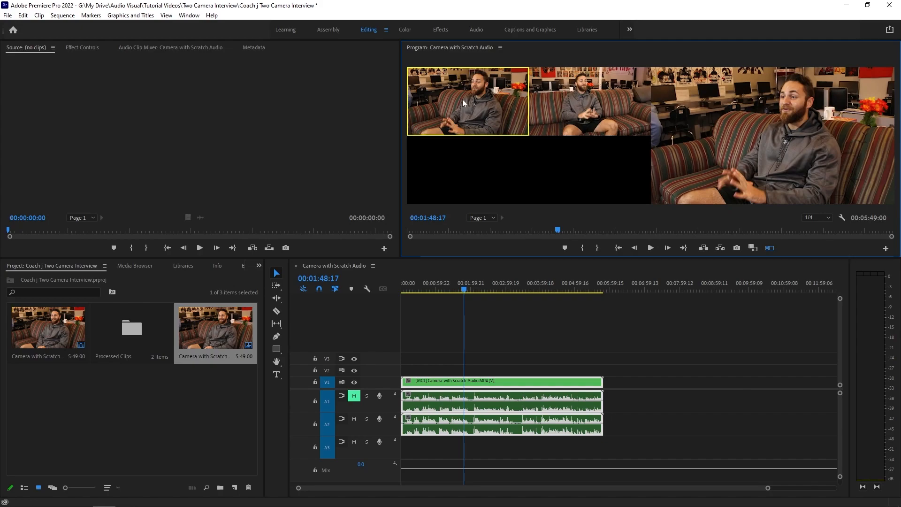
drag(765, 489, 752, 488)
drag(840, 476, 840, 466)
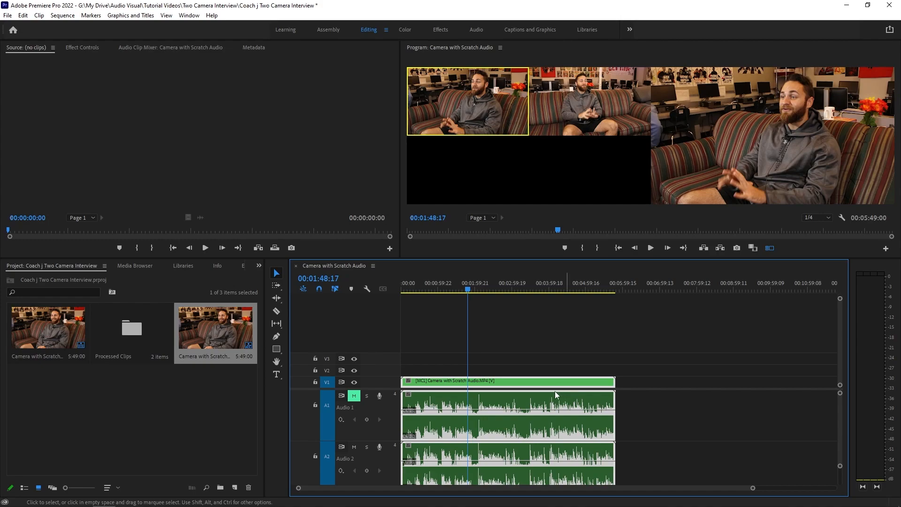
drag(453, 282, 398, 289)
drag(750, 487, 547, 488)
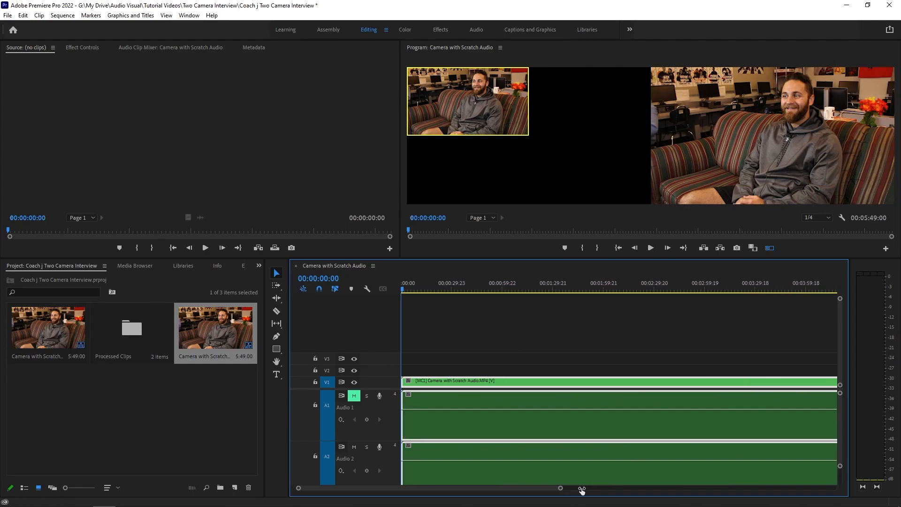
click(422, 288)
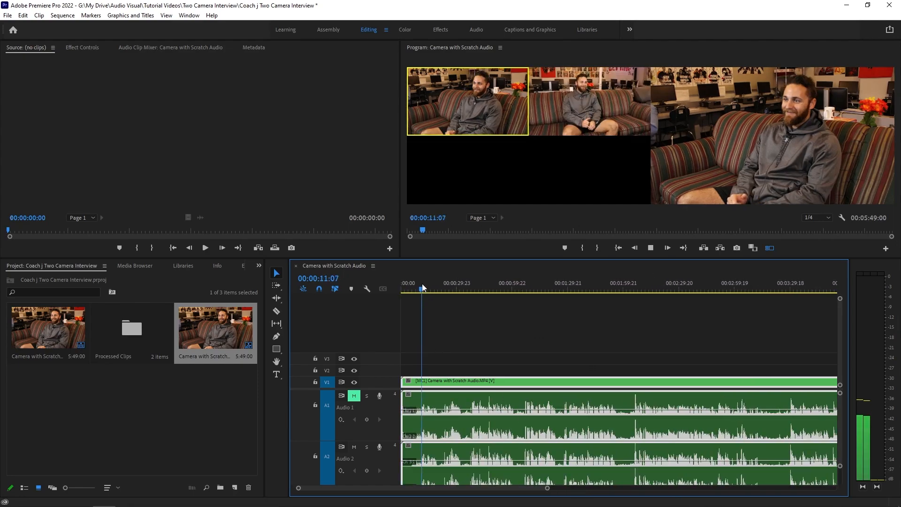
Play the sequence and add an edit to the multi-camera clip at 00:00:19:15.
drag(547, 488, 511, 489)
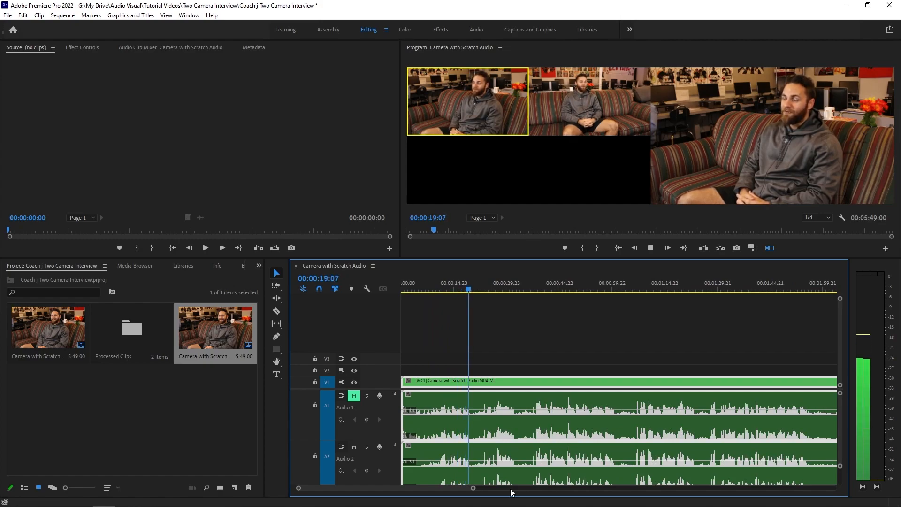
key(space)
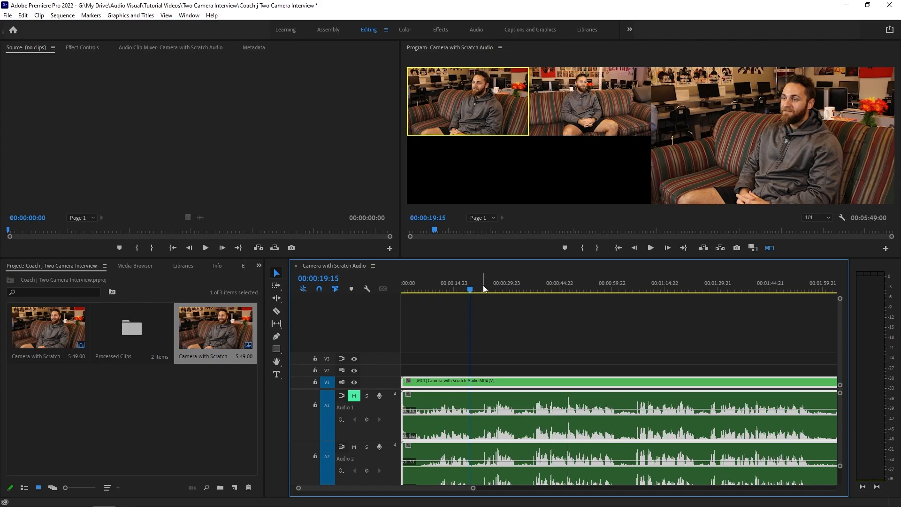
key(ctrl+k)
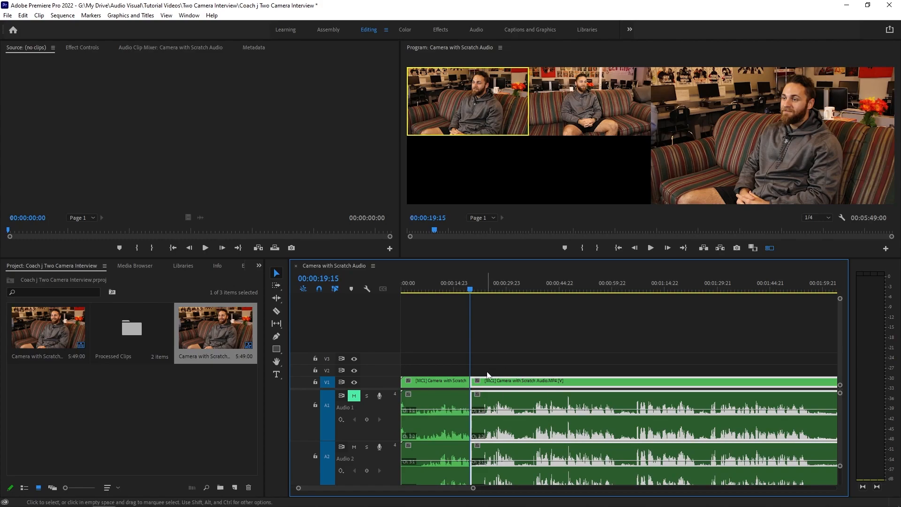
Play back the opening, then split the multi-camera clip on all tracks at 00:00:14:09 with the Razor tool.
click(440, 289)
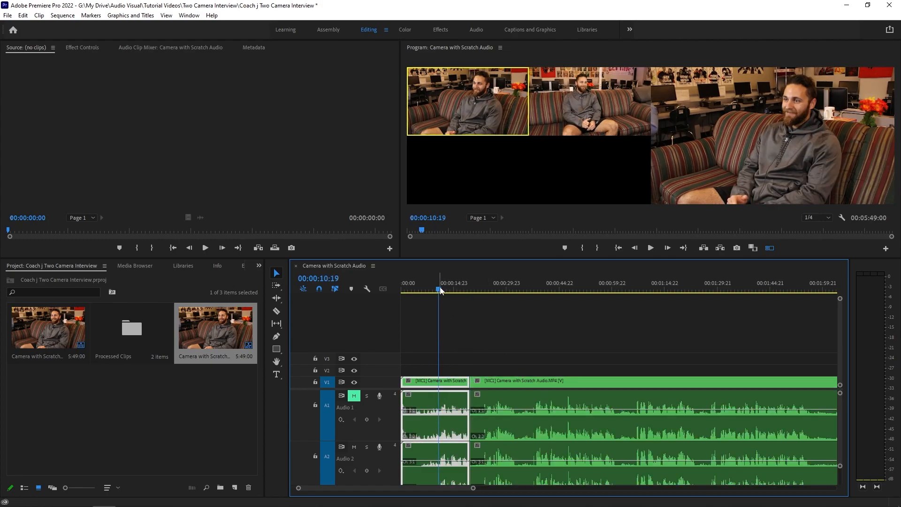
key(space)
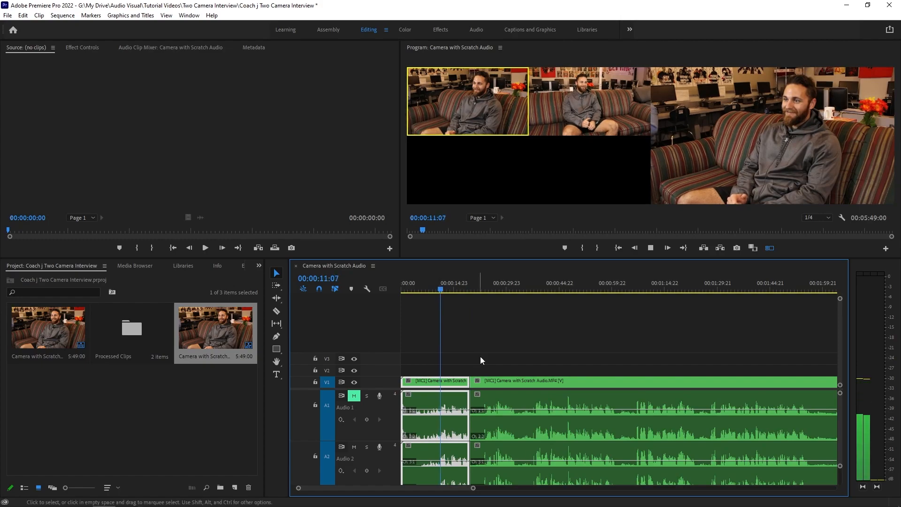
drag(473, 488, 448, 488)
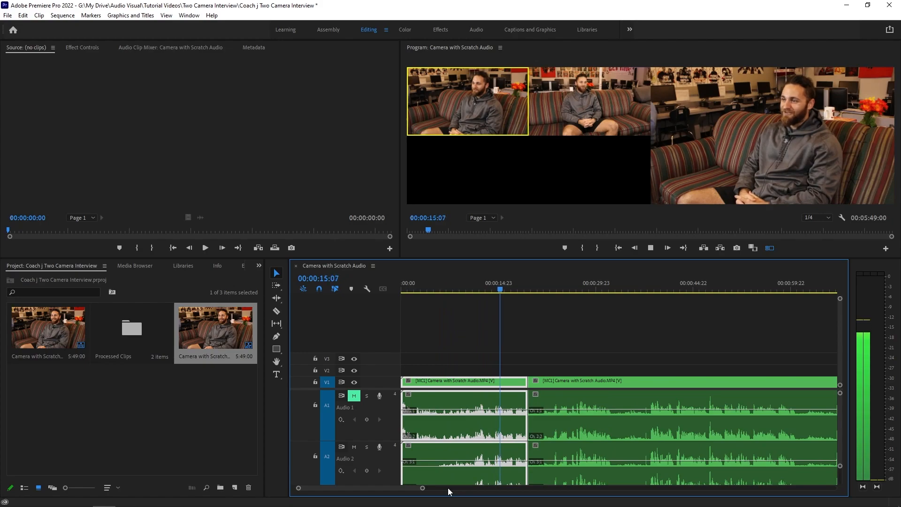
key(space)
click(497, 293)
key(space)
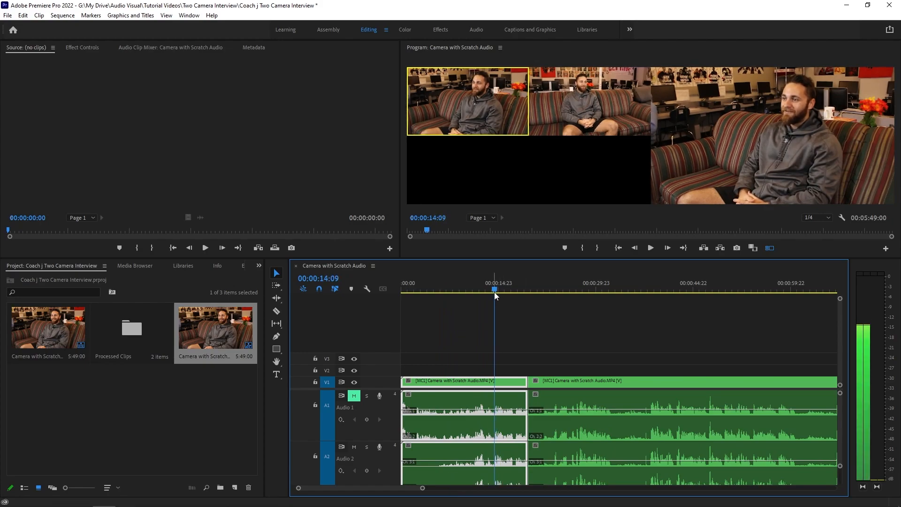
click(494, 292)
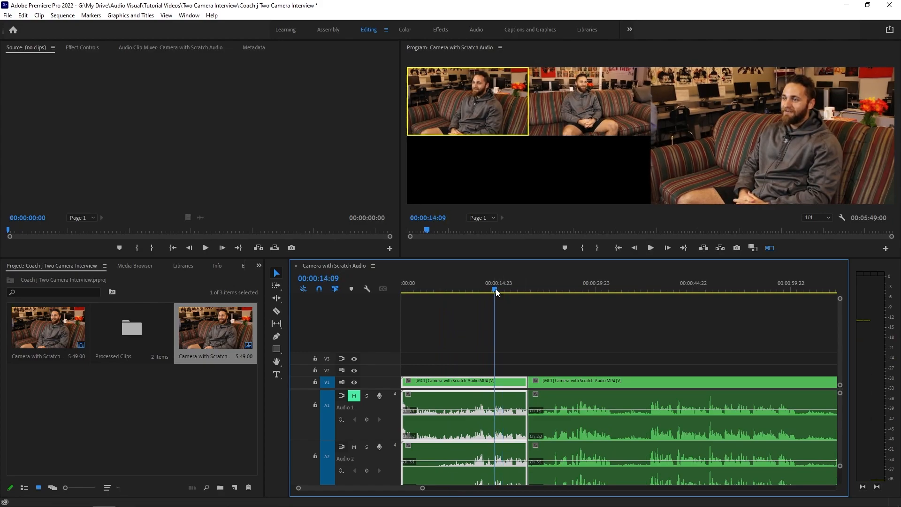
key(c)
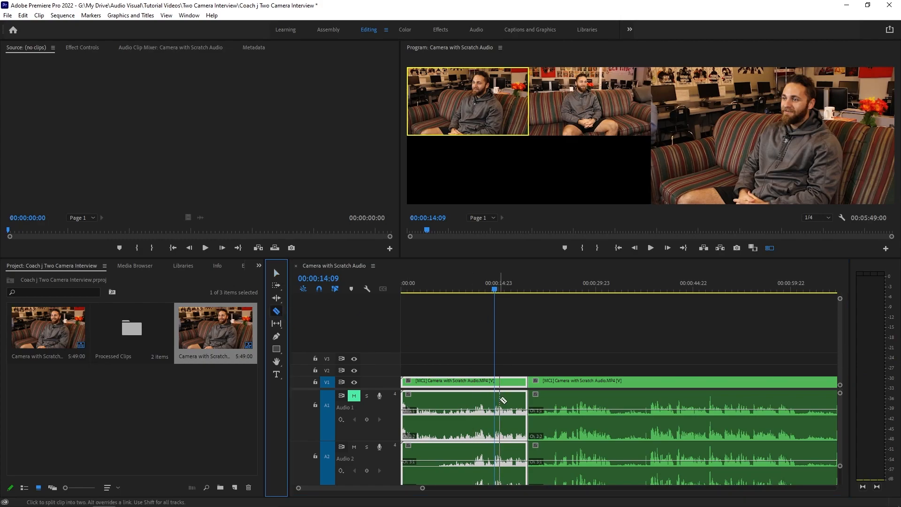
click(499, 403)
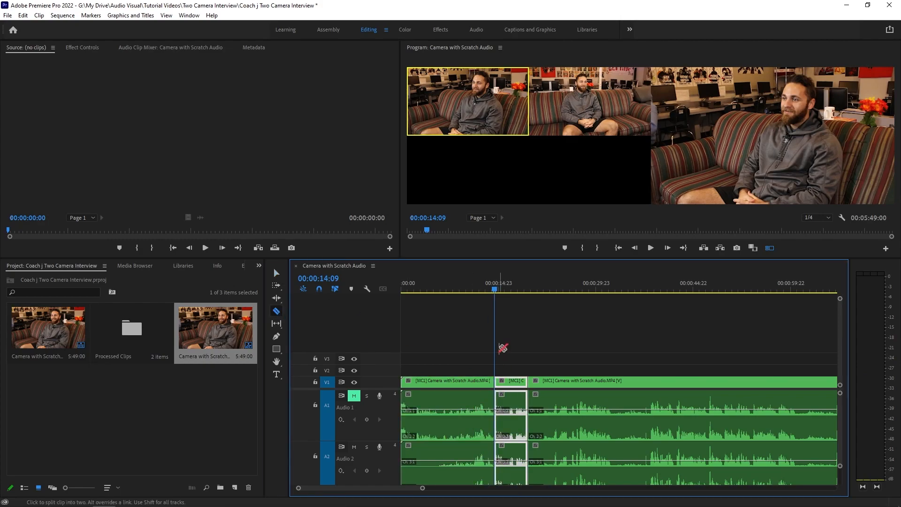
Ripple delete the opening segment before 00:00:14:09.
key(v)
click(471, 385)
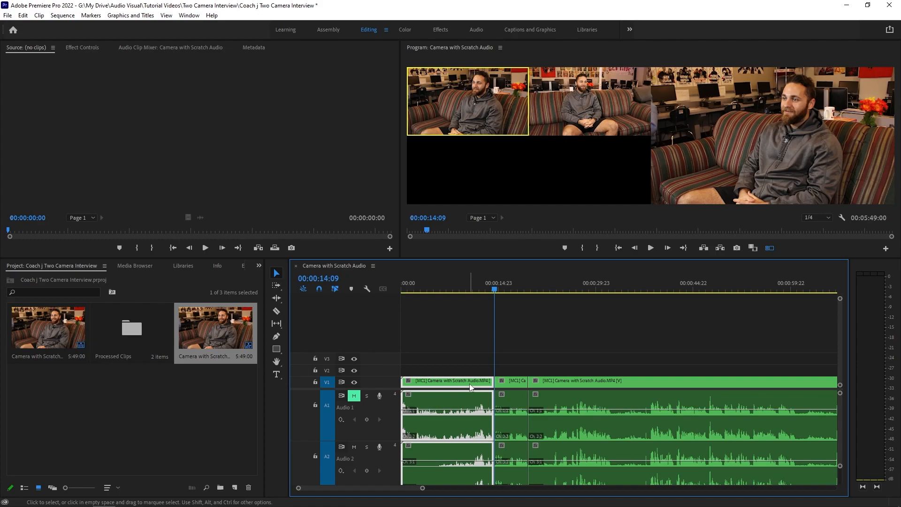
key(shift+Delete)
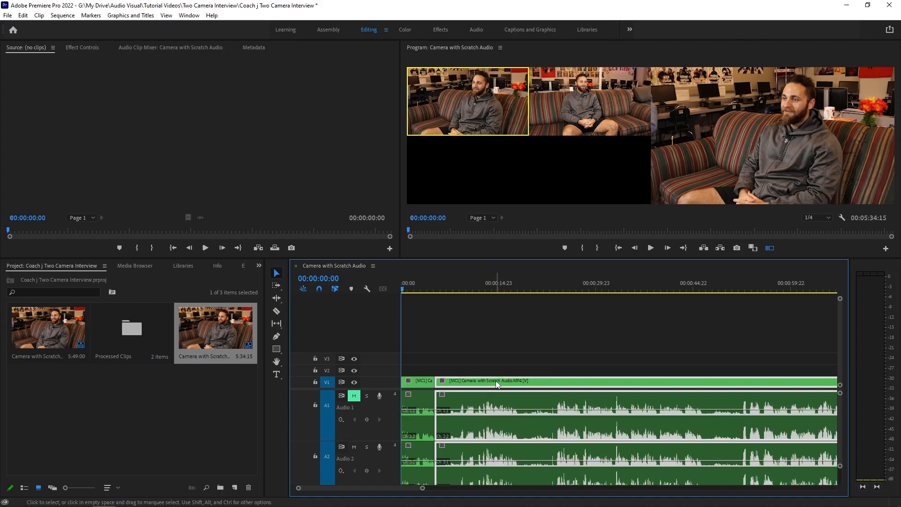
Move the long clip later on the track, then switch the opening segment to camera 2 during playback.
drag(496, 381, 526, 381)
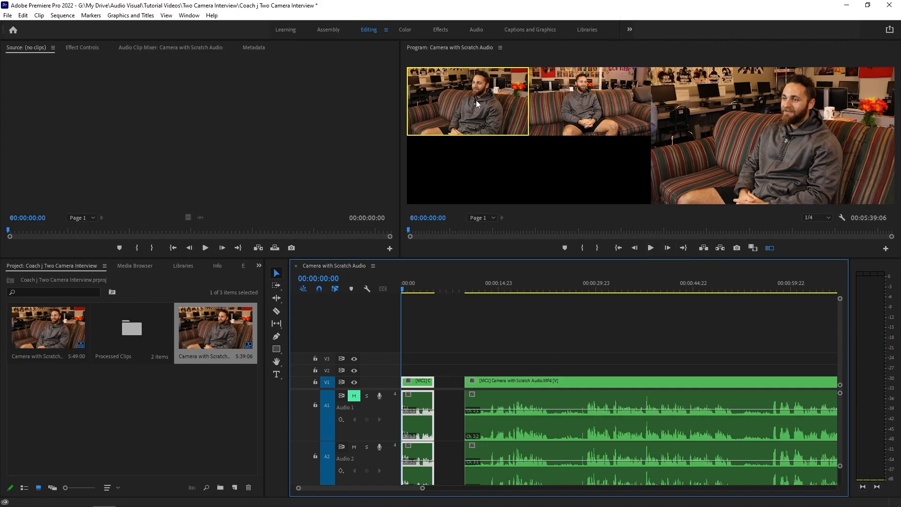
click(650, 248)
click(567, 104)
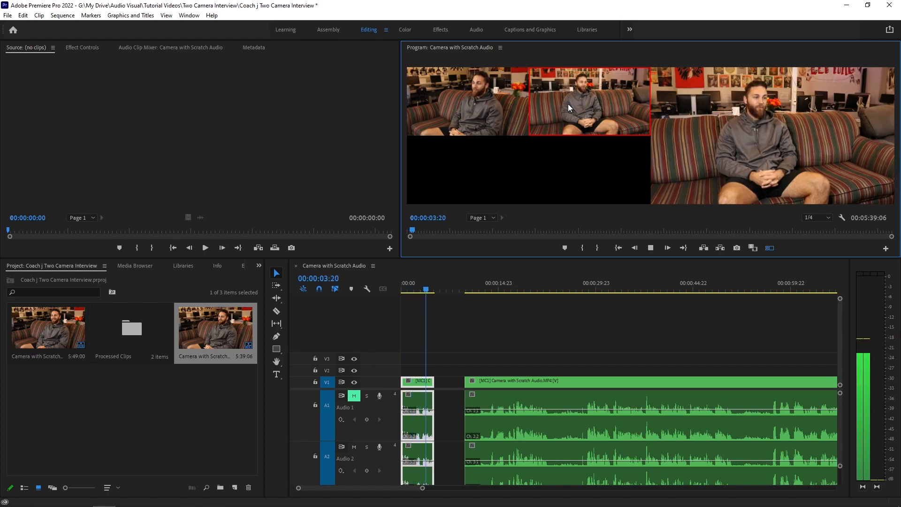
click(651, 248)
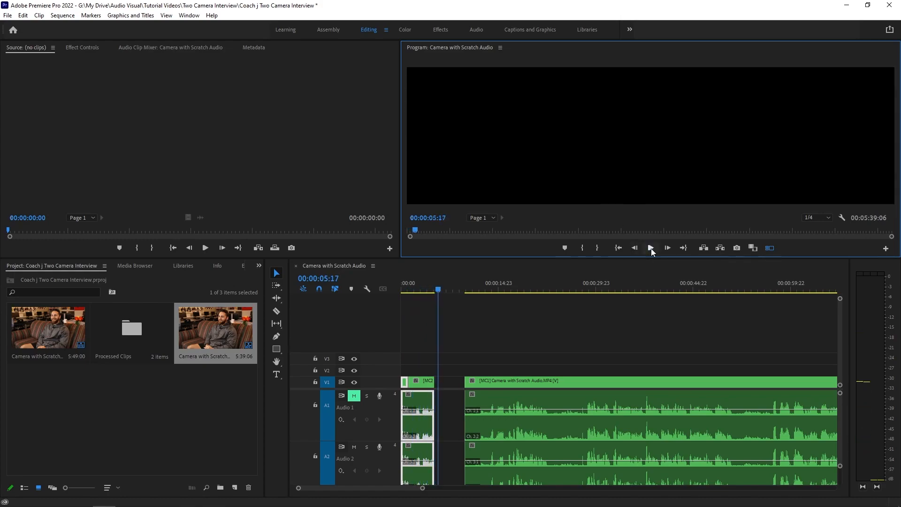
Return to the start of the sequence and play back the camera switch.
drag(441, 287, 441, 290)
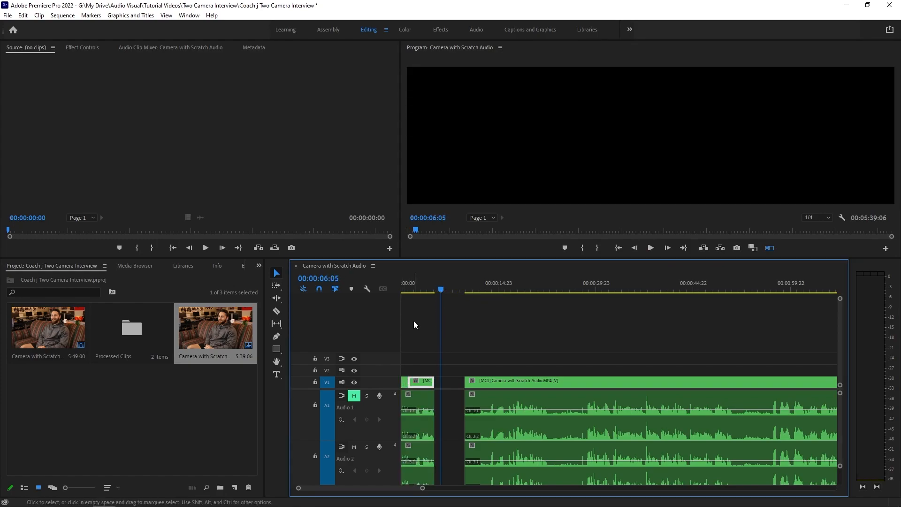
key(Home)
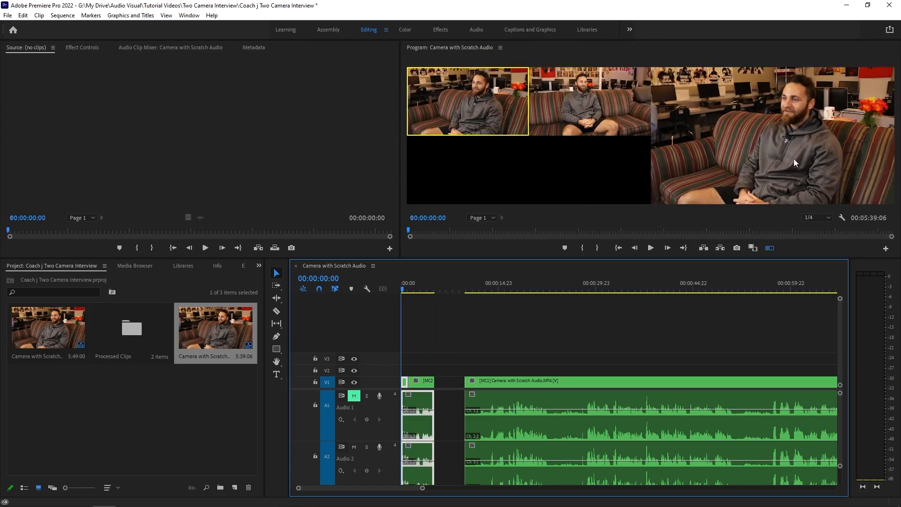
key(space)
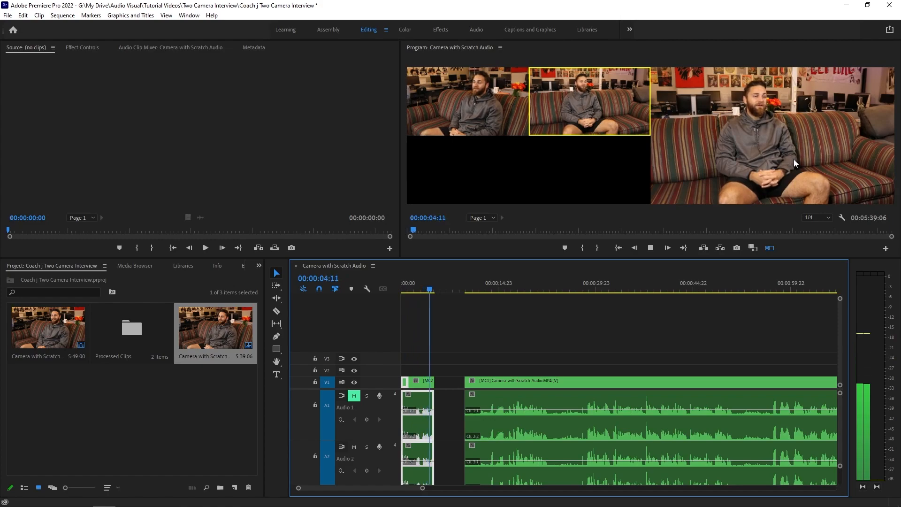
key(space)
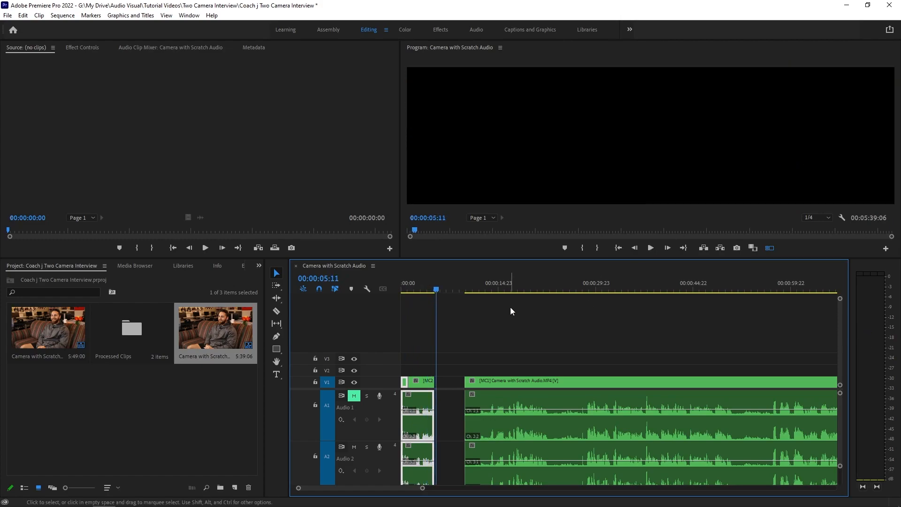
click(426, 290)
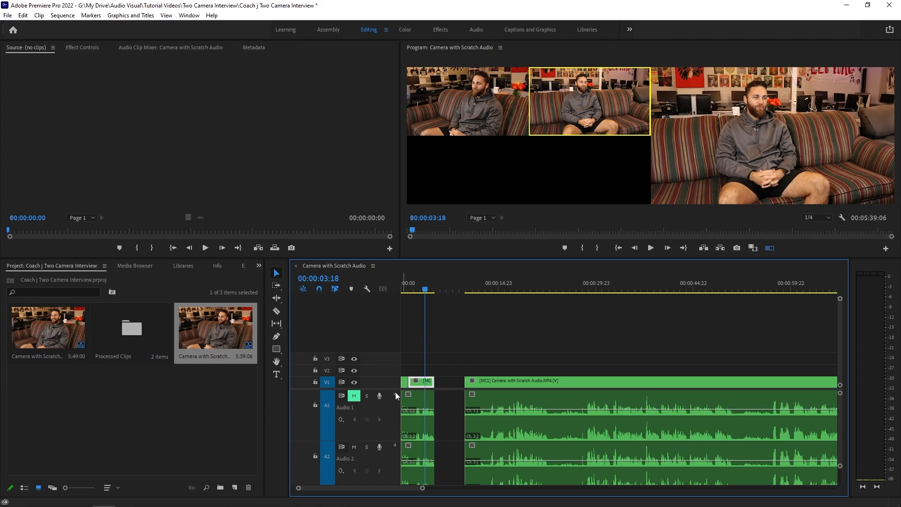
Scrub through later portions of the sequence and play them to preview the camera angles.
drag(423, 489, 435, 488)
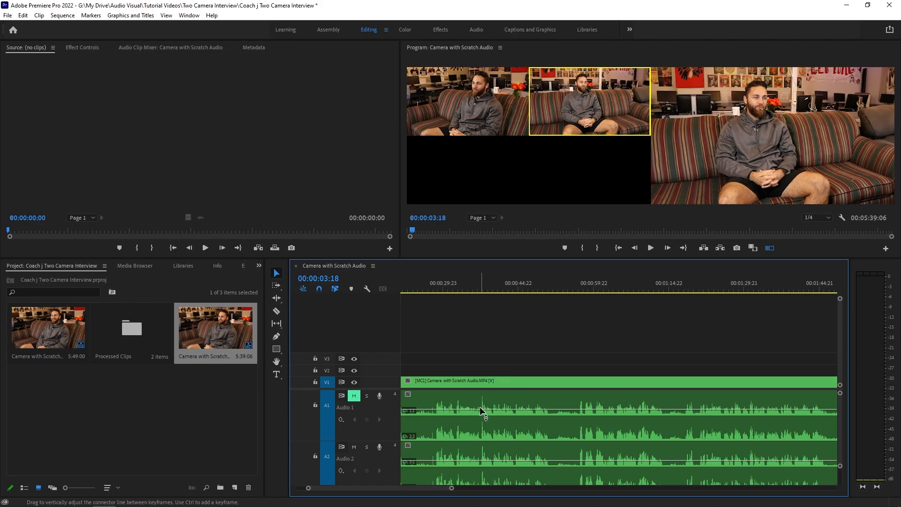
click(607, 289)
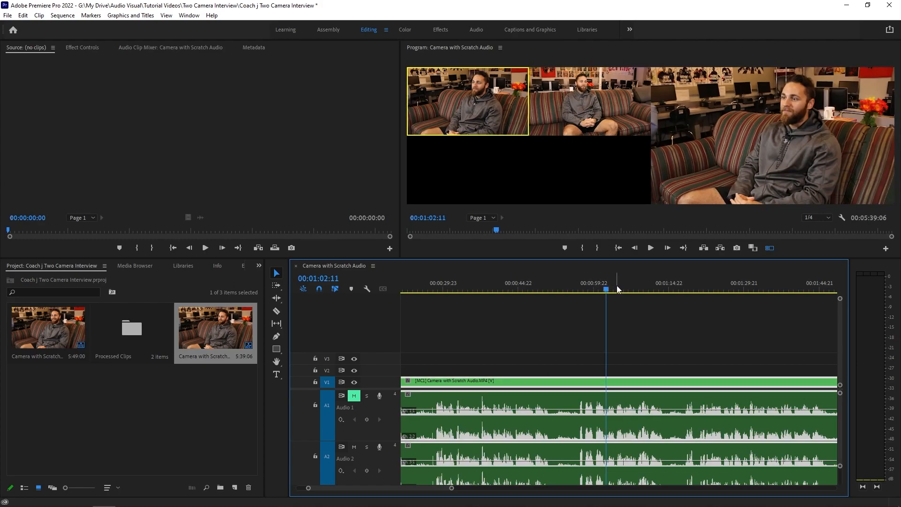
click(615, 289)
key(space)
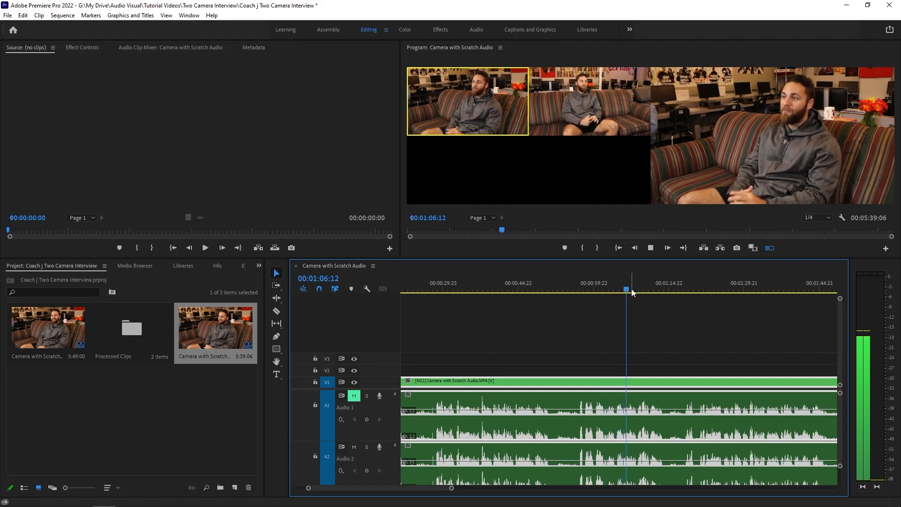
click(743, 288)
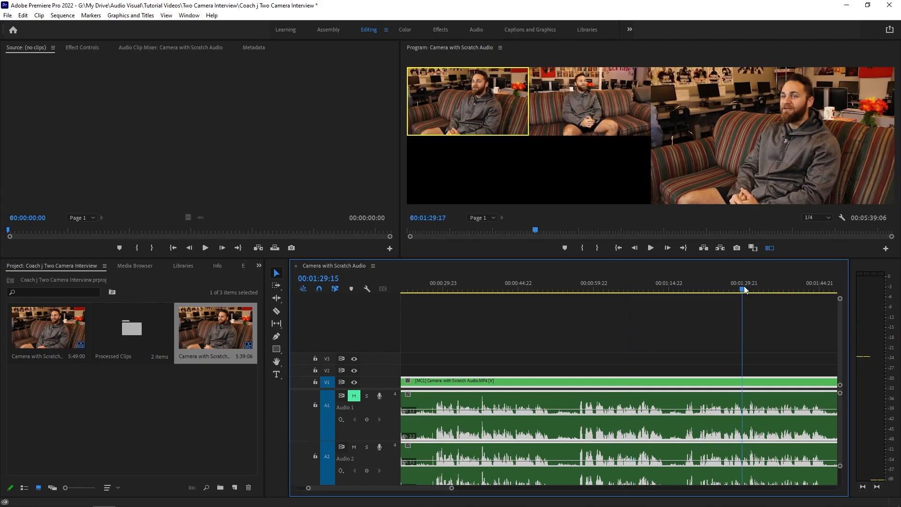
key(space)
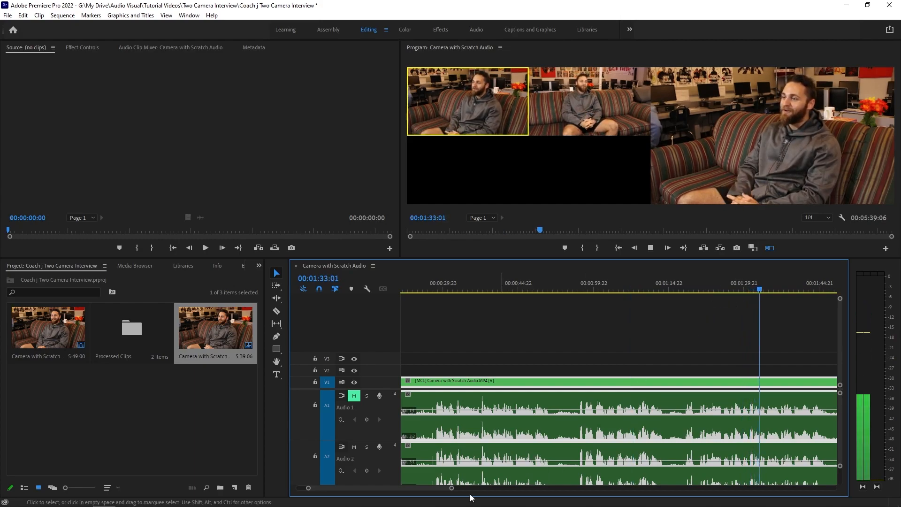
scroll(479, 491, down, 3)
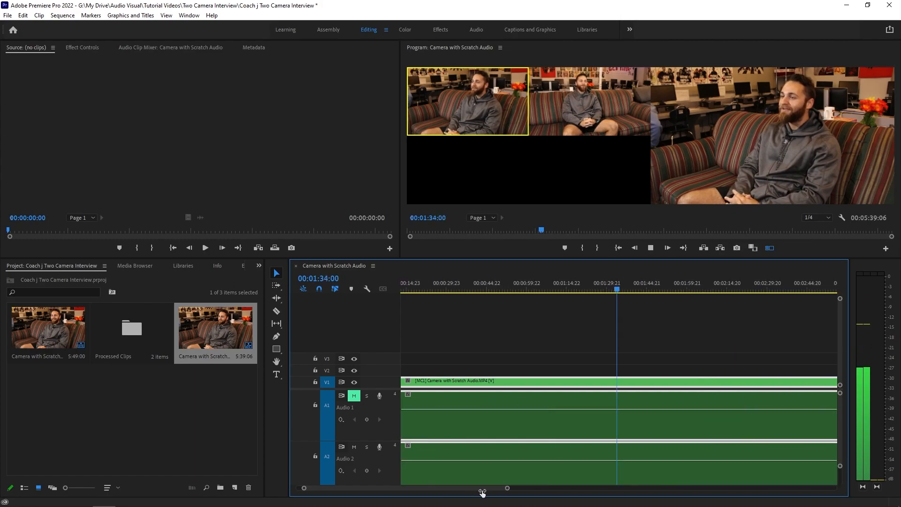
click(707, 293)
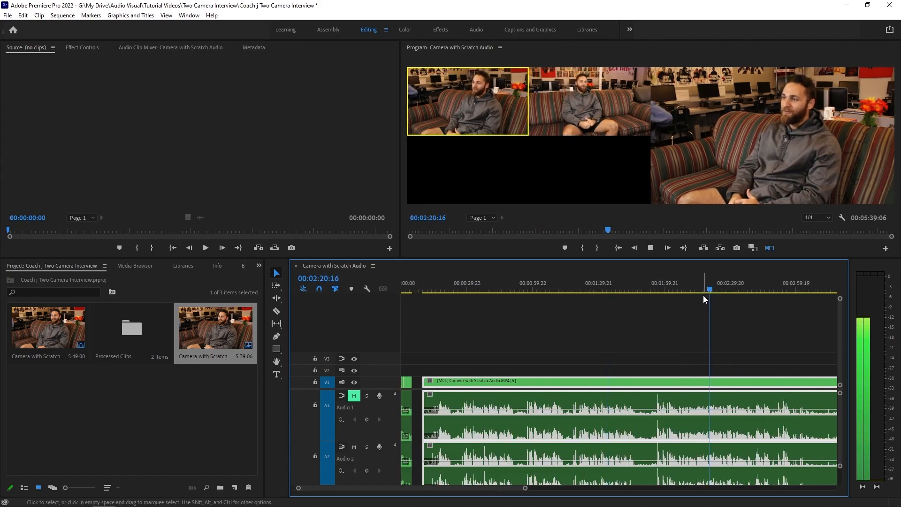
key(space)
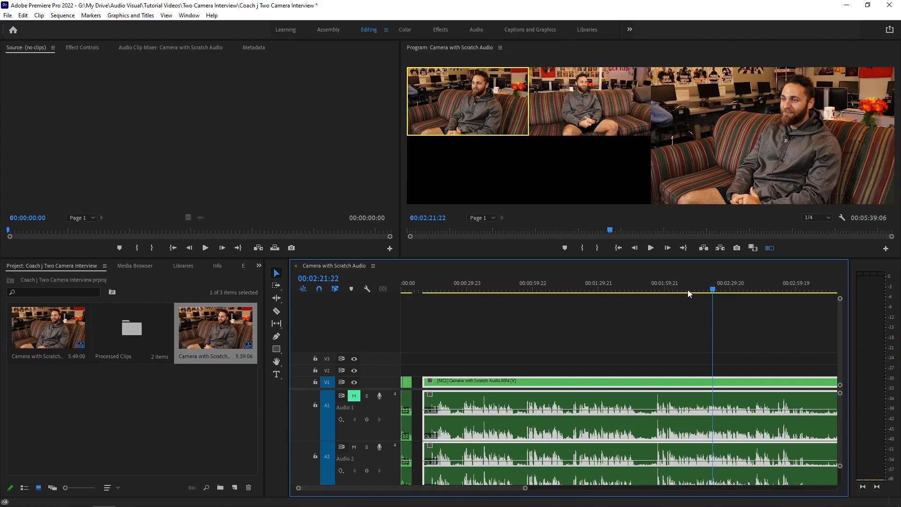
click(688, 291)
key(space)
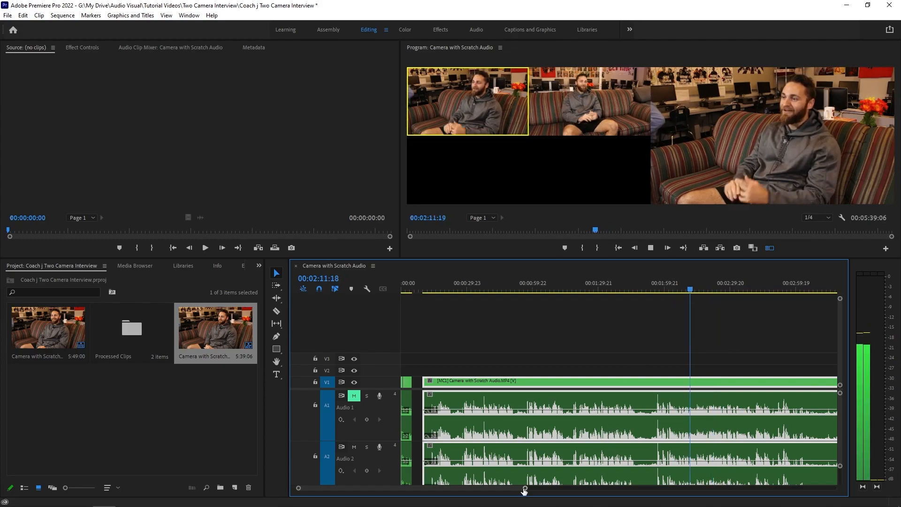
Scroll and zoom the timeline around 00:02:24 and play back that section.
drag(524, 488, 513, 491)
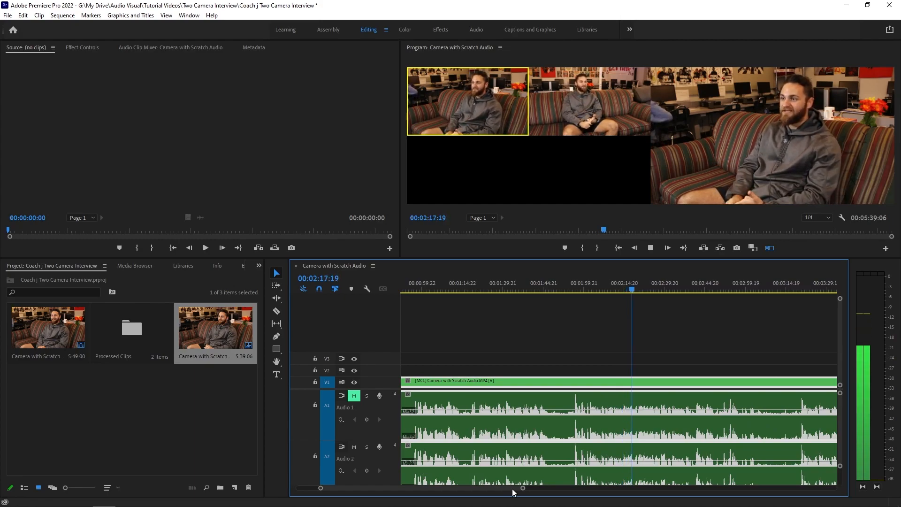
drag(521, 490, 590, 488)
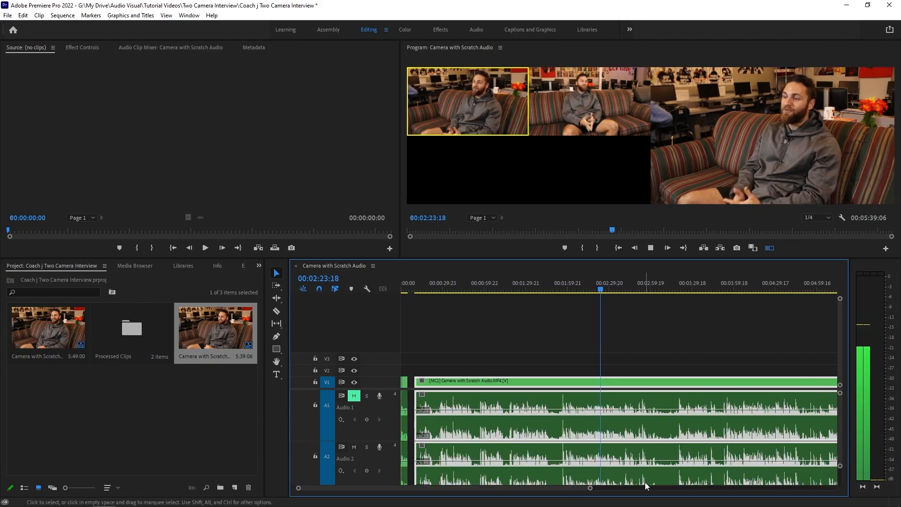
key(space)
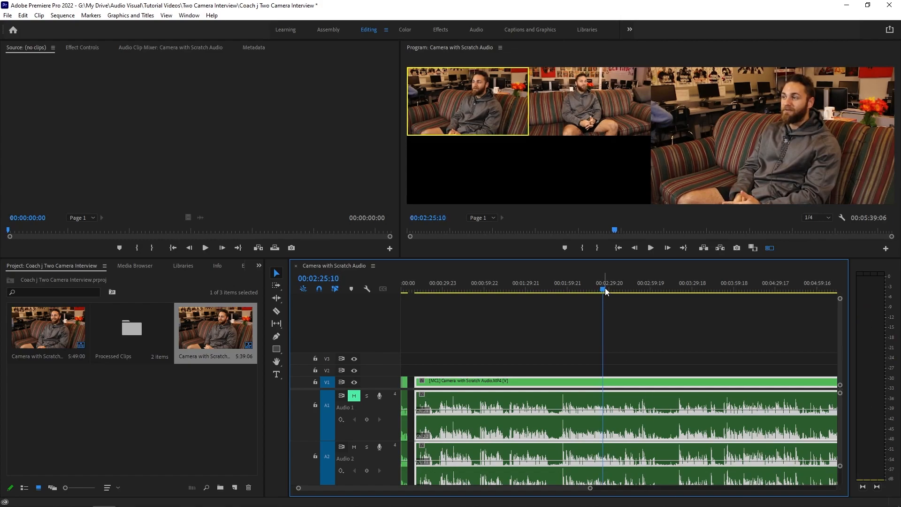
drag(606, 290, 602, 289)
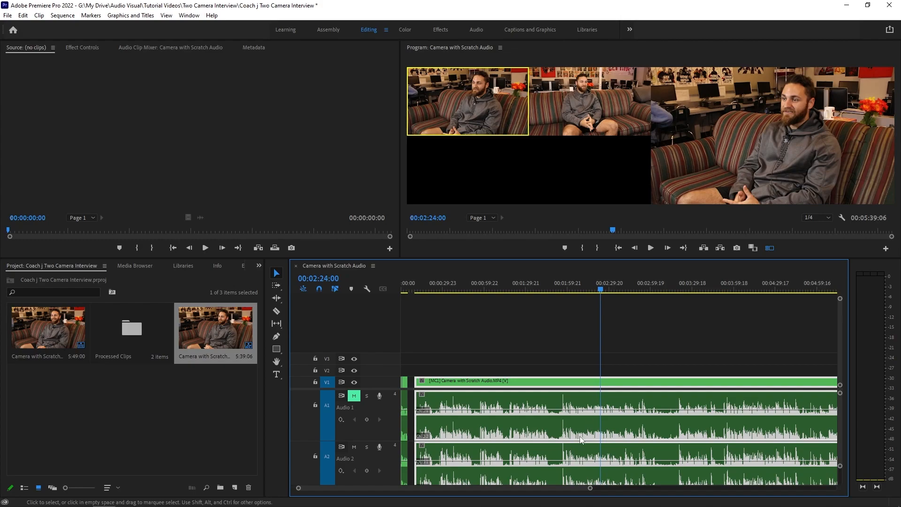
key(=)
key(=)
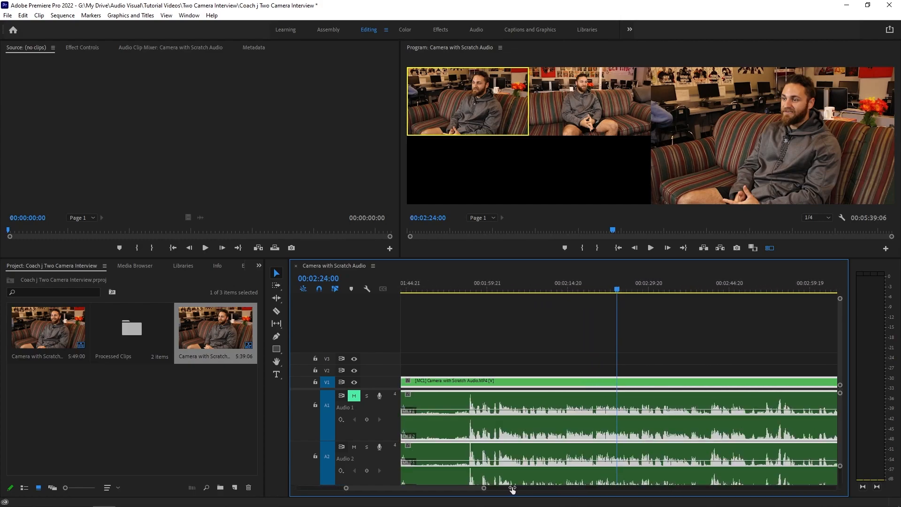
key(space)
key(space)
key(=)
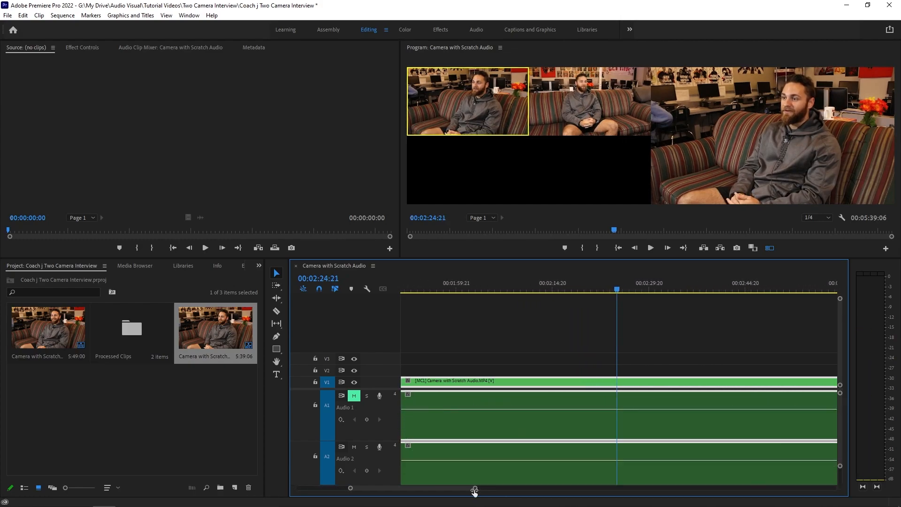
Play back the section around 00:02:22 to find a cut point.
click(590, 289)
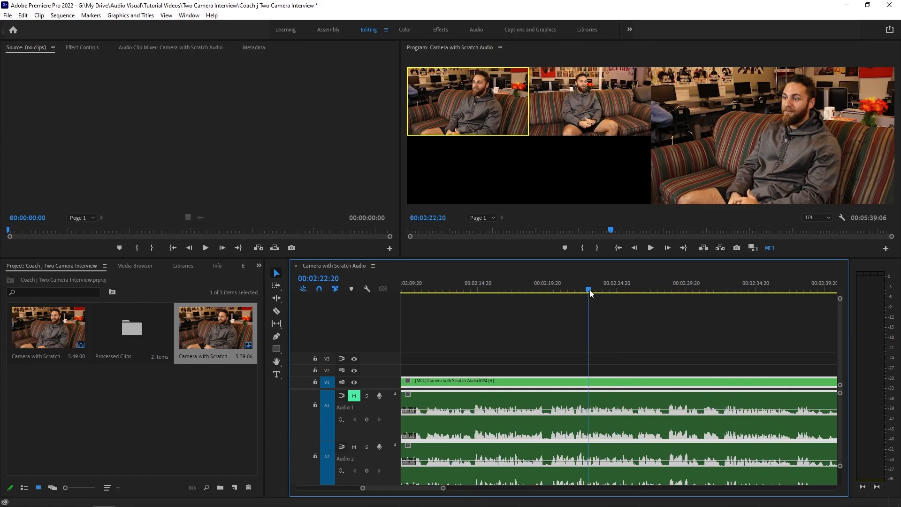
key(space)
click(588, 289)
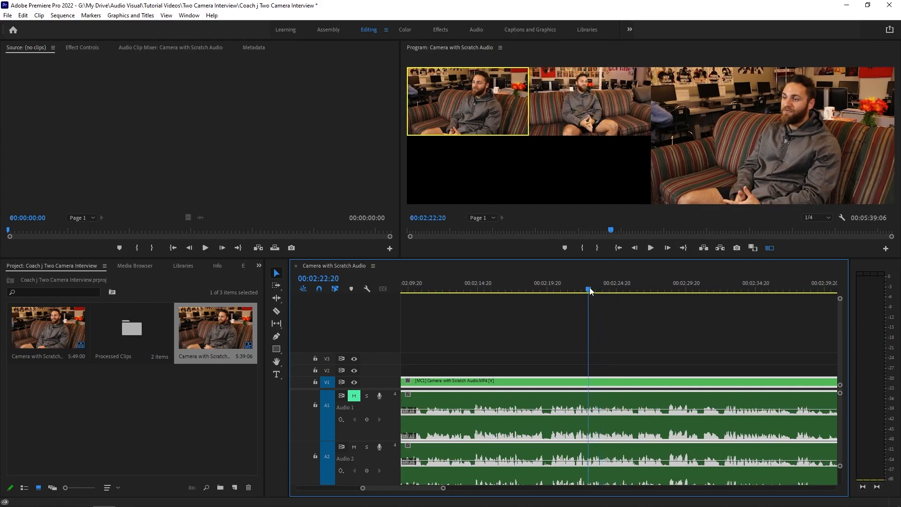
key(space)
key(space)
Zoom into the timeline and cut the multicam clip at 00:02:22:18.
drag(443, 488, 413, 489)
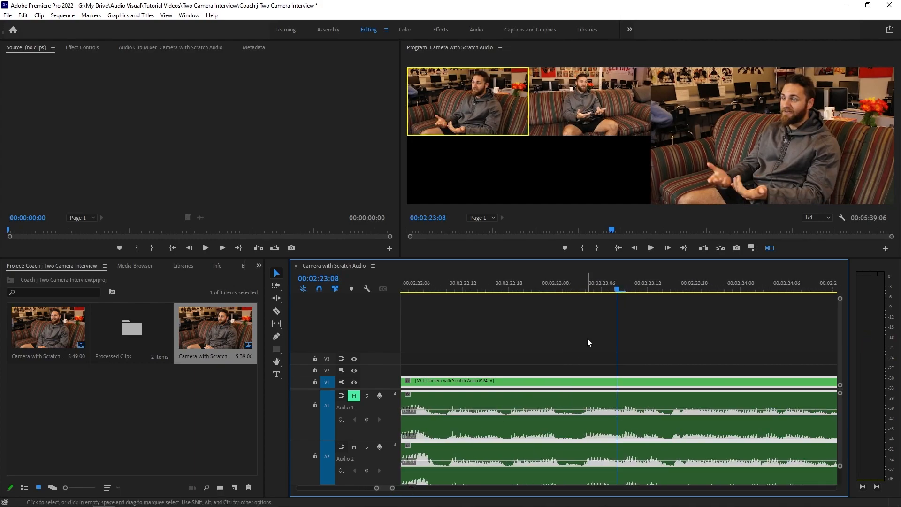
drag(608, 289, 511, 299)
key(space)
key(space)
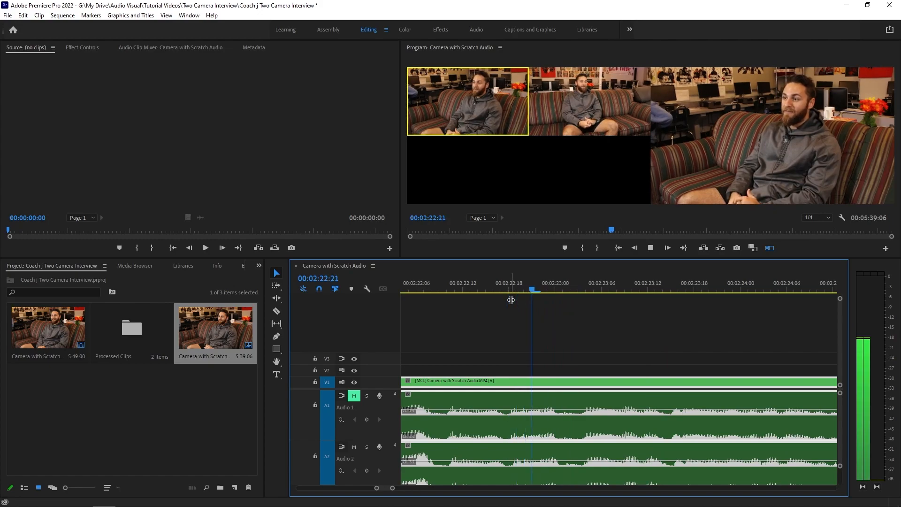
key(space)
click(506, 284)
click(509, 284)
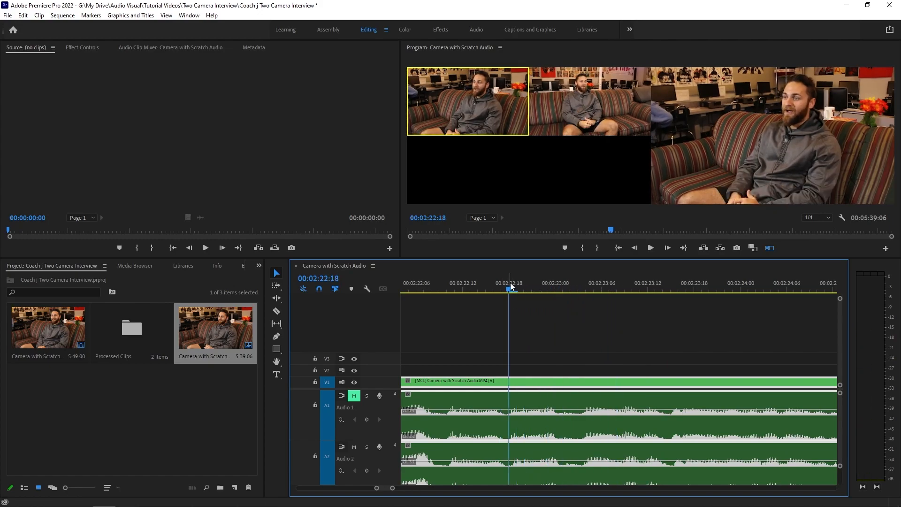
key(ctrl+k)
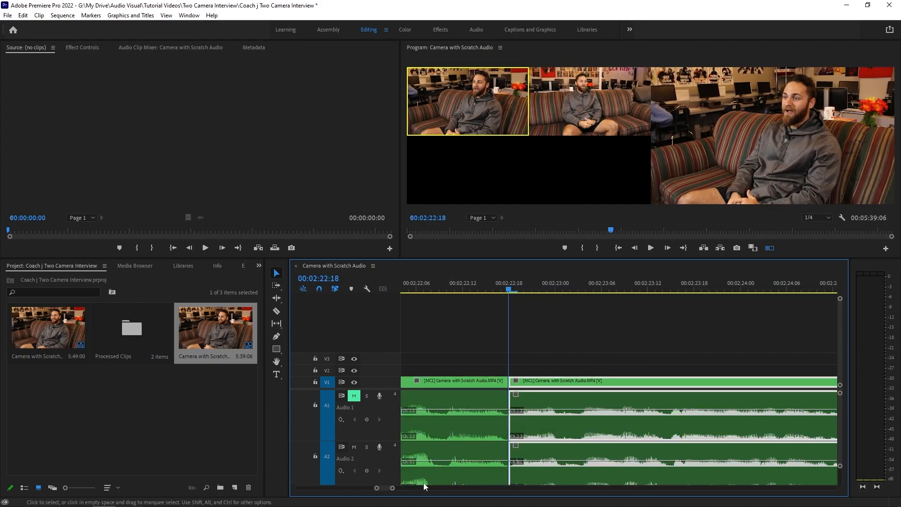
Zoom out and delete the multicam clip segment before the 00:02:22:18 cut.
key(backslash)
key(minus)
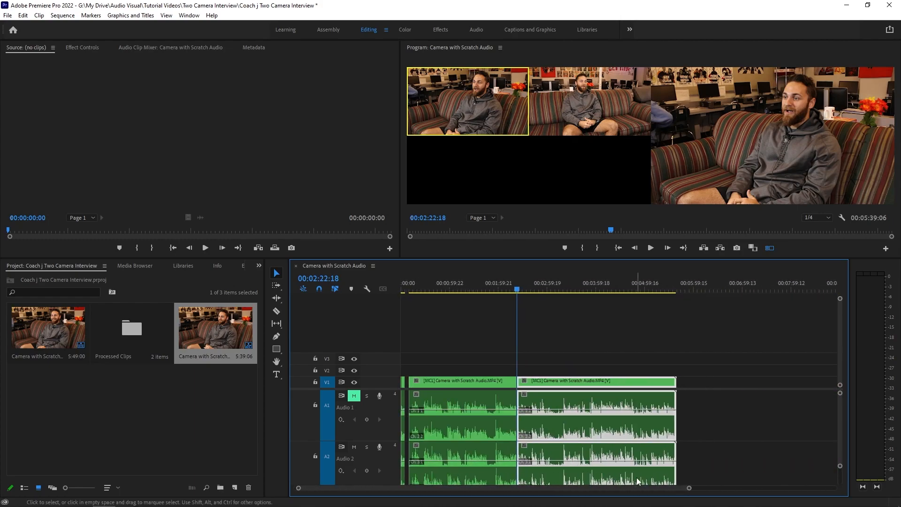
drag(468, 357, 468, 471)
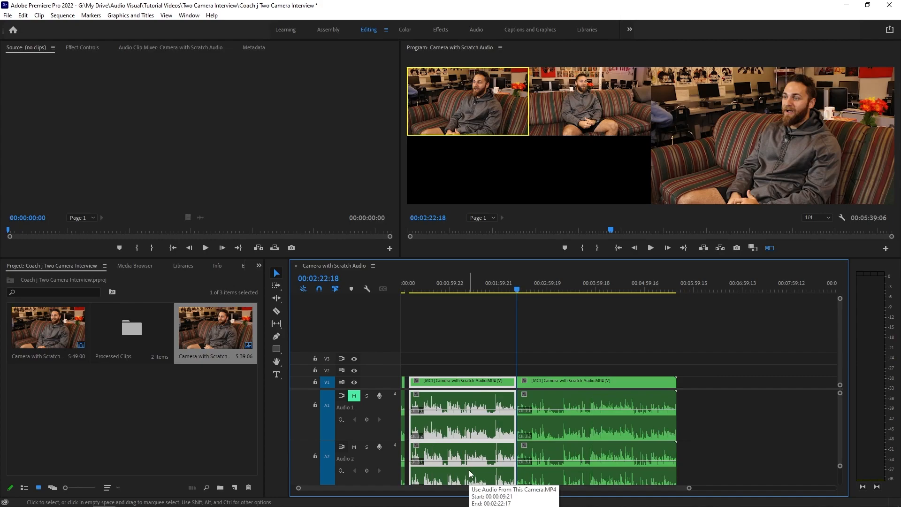
key(Delete)
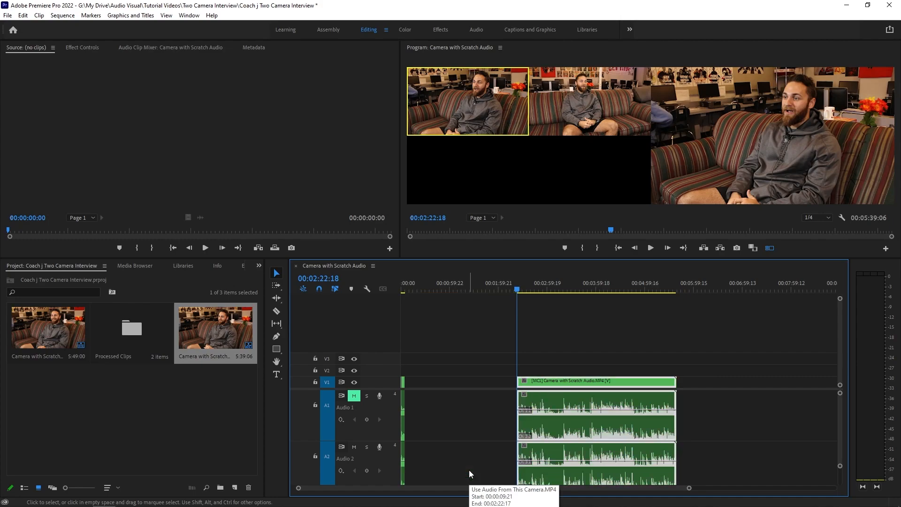
Ripple-delete the empty gap at the start of the sequence.
click(446, 377)
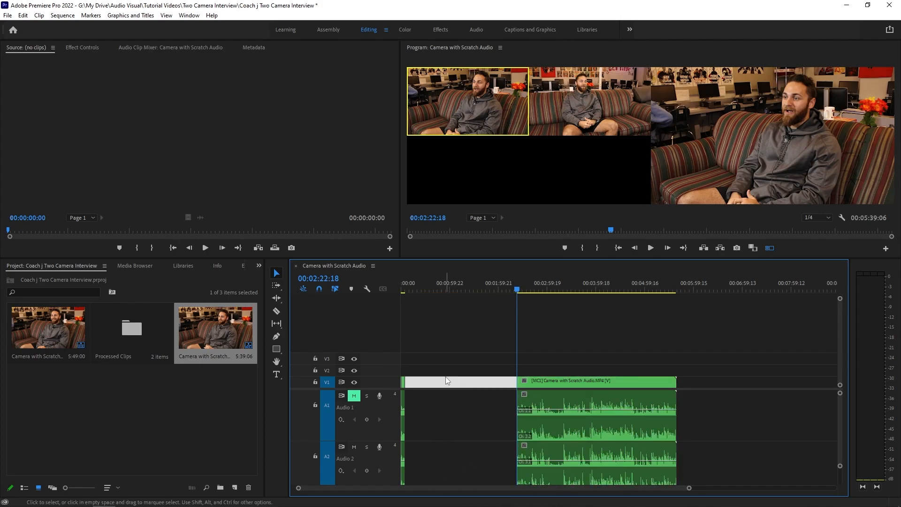
key(Delete)
drag(689, 487, 498, 492)
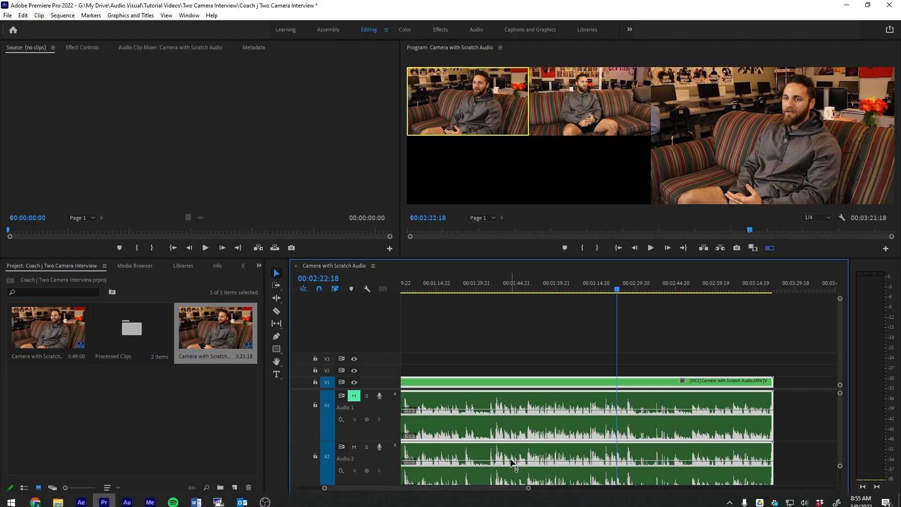
drag(428, 489, 402, 490)
Play the sequence from the start, switching to camera 2 and then back to camera 1.
click(408, 286)
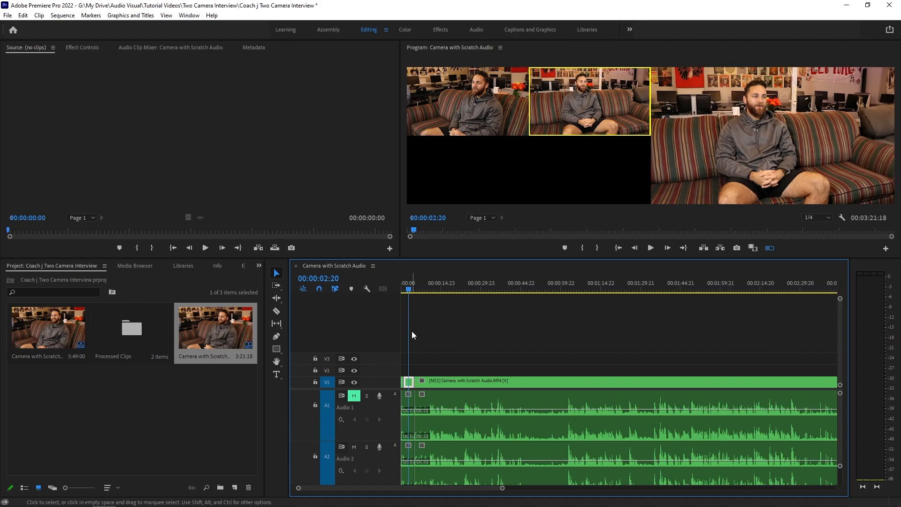
click(401, 290)
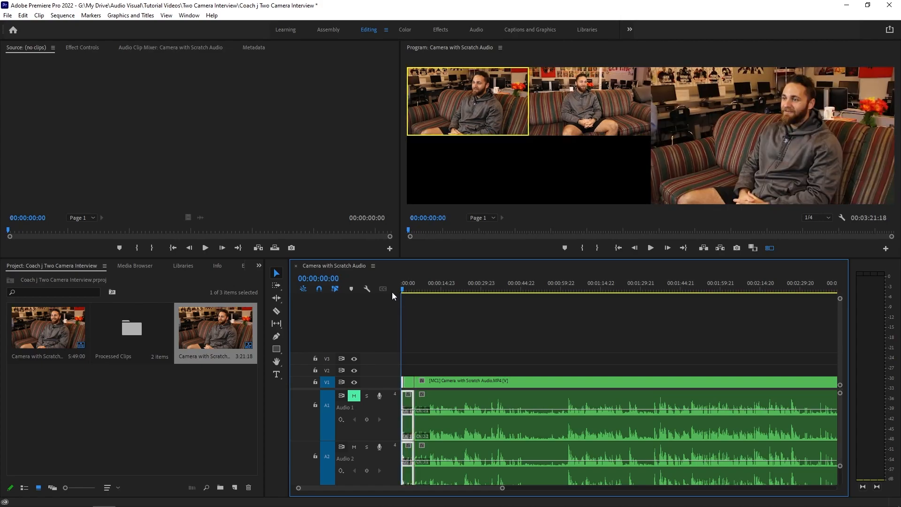
key(space)
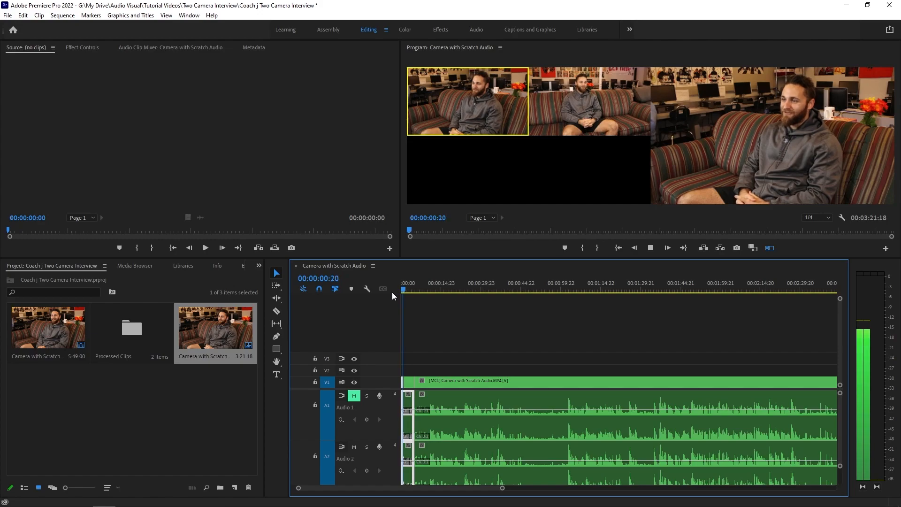
key(2)
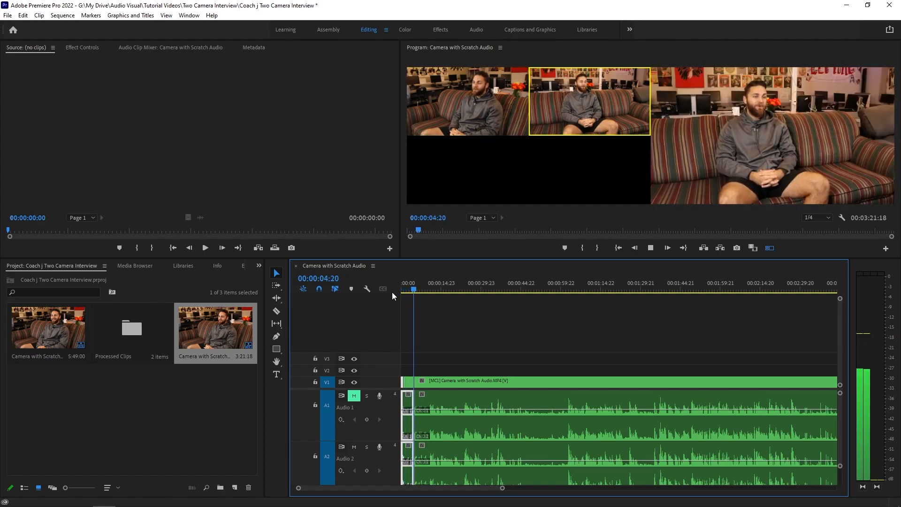
key(1)
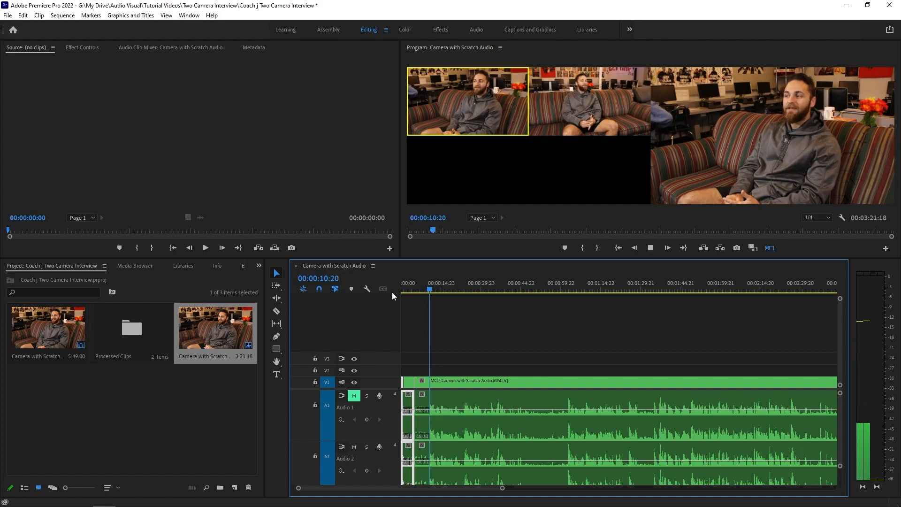
Stop playback, cut the multicam clip at 00:00:10:23, and return the playhead to the start.
key(space)
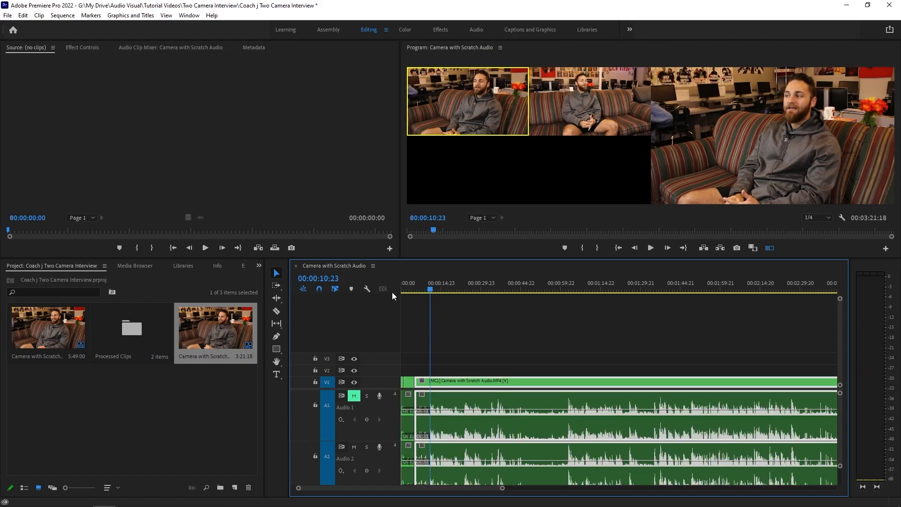
key(ctrl+k)
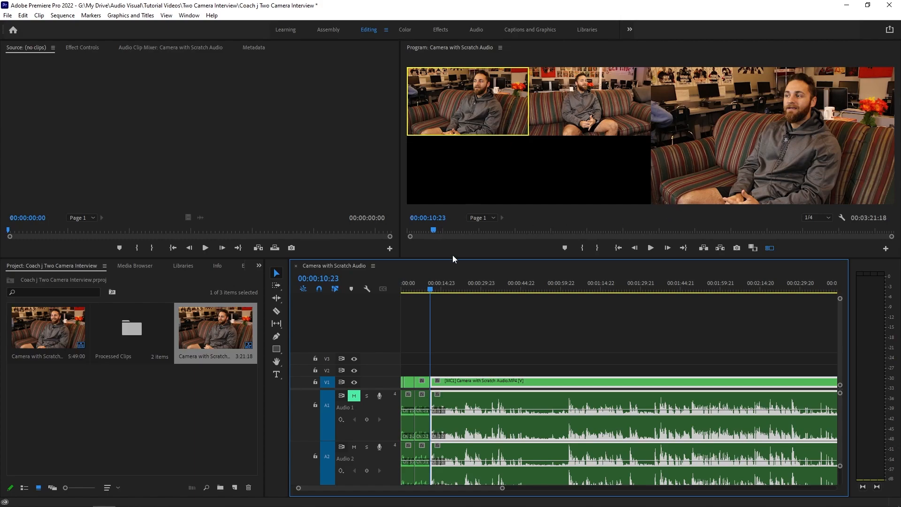
drag(431, 291, 410, 289)
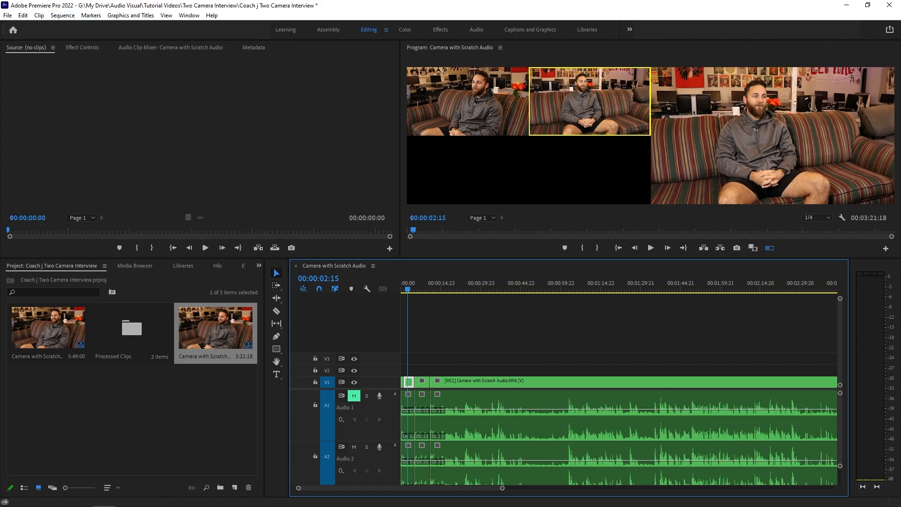
Open the Quick Export options.
click(889, 29)
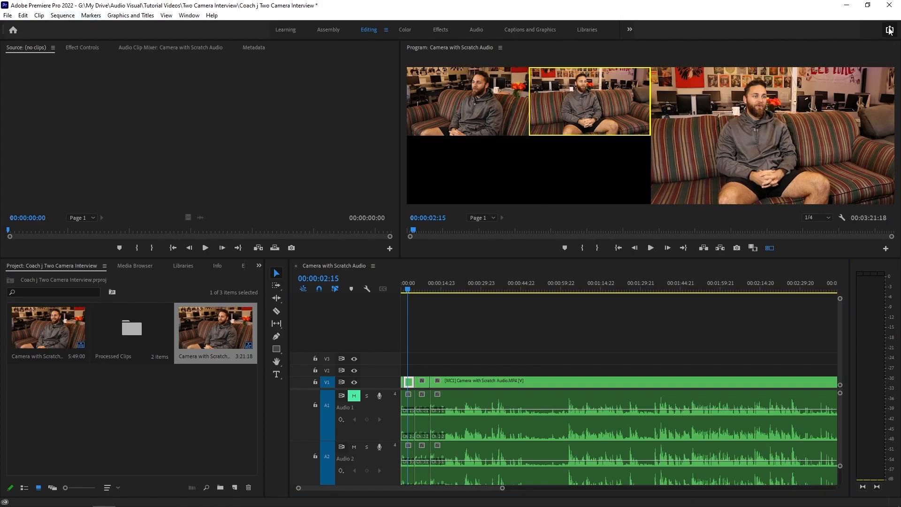